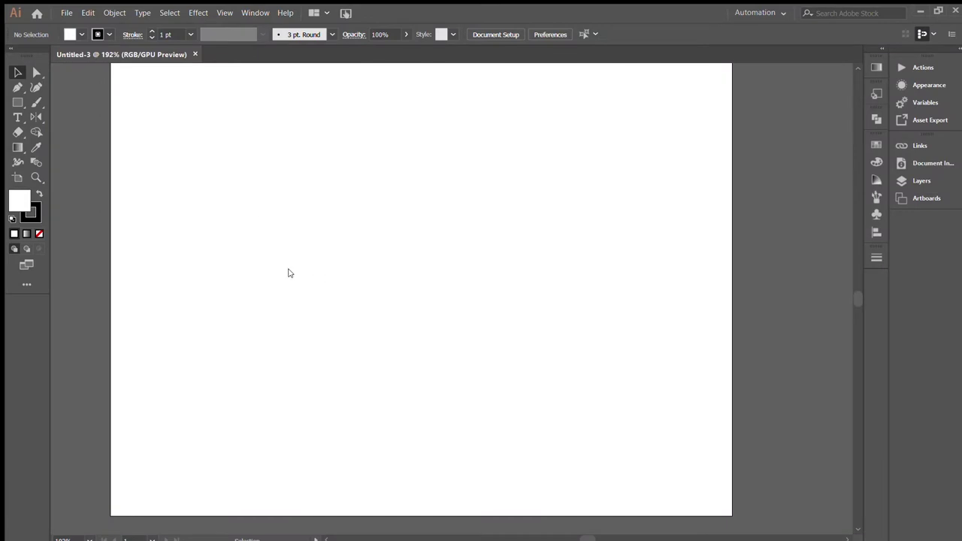
- Add the heading 'FOTIX DIGITAL' at the top-left of the artboard
{"action": "key", "text": "t"}
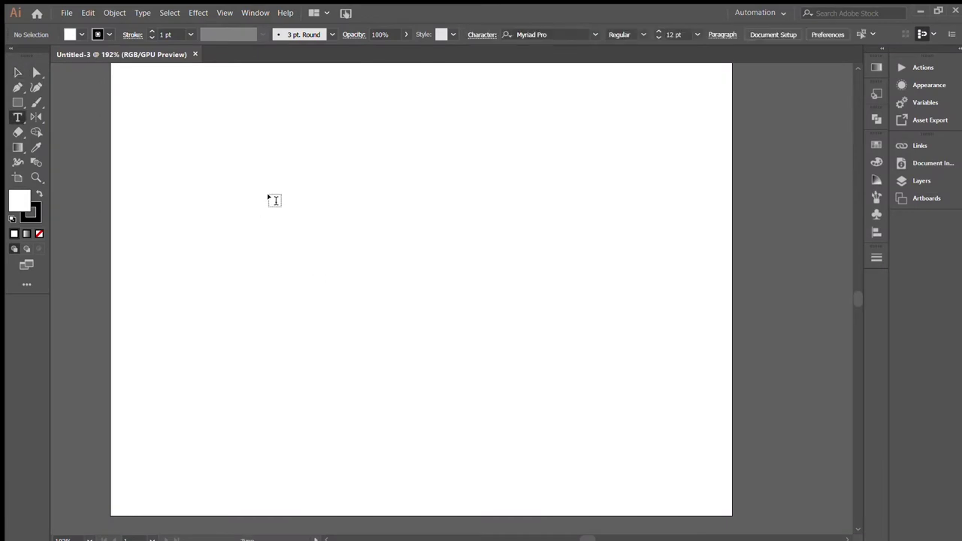
{"action": "left_click", "coordinate": [271, 197]}
{"action": "type", "text": "FOTIX DIGITAL"}
{"action": "mouse_move", "coordinate": [378, 272]}
{"action": "left_mouse_down"}
{"action": "mouse_move", "coordinate": [261, 204]}
{"action": "mouse_move", "coordinate": [242, 152]}
{"action": "left_mouse_up"}
{"action": "left_click", "coordinate": [279, 241]}
- Add the smaller note 'Aperature symbol bracket' beneath the heading
{"action": "key", "text": "t"}
{"action": "left_click", "coordinate": [233, 214]}
{"action": "type", "text": "AP"}
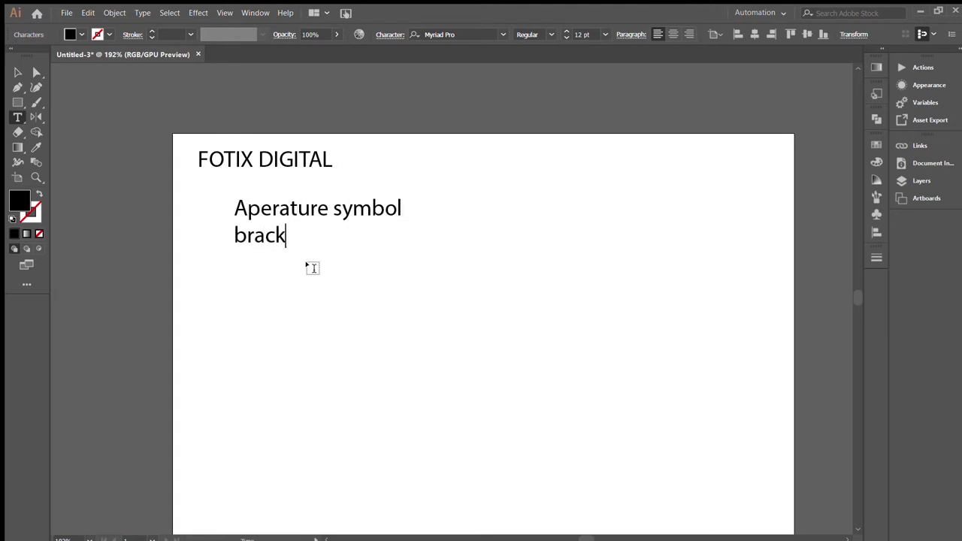
{"action": "left_click", "coordinate": [18, 72]}
{"action": "left_click_drag", "start_coordinate": [400, 251], "coordinate": [259, 197]}
{"action": "left_click", "coordinate": [587, 428]}
- Remove the accidental stray text placeholder from the artboard
{"action": "left_click_drag", "start_coordinate": [587, 428], "coordinate": [535, 383]}
{"action": "key", "text": "t"}
{"action": "left_click", "coordinate": [288, 323]}
{"action": "key", "text": "ctrl+z"}
- Draw a black circle below the text
{"action": "key", "text": "v"}
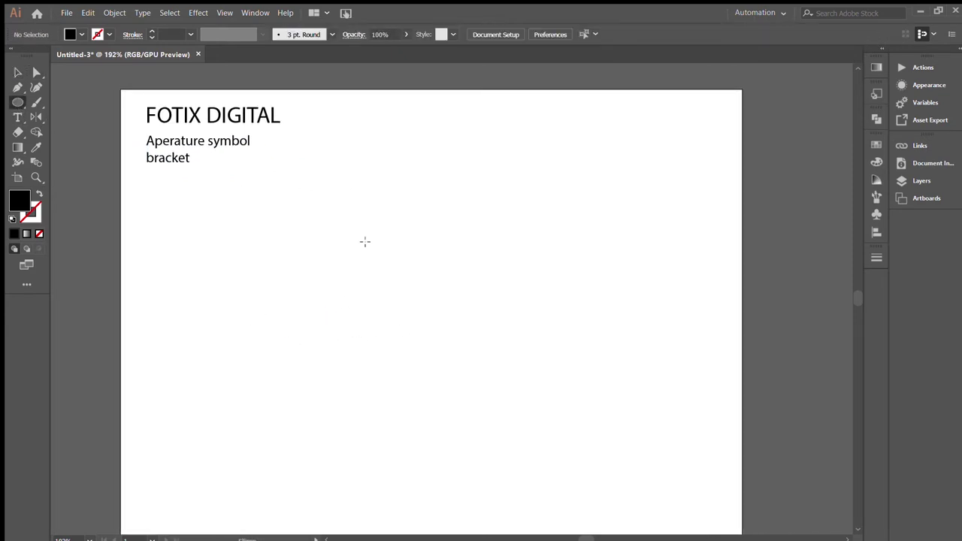
{"action": "left_click_drag", "start_coordinate": [364, 242], "coordinate": [551, 424]}
{"action": "left_click_drag", "start_coordinate": [604, 322], "coordinate": [551, 307]}
{"action": "key", "text": "v"}
{"action": "left_click_drag", "start_coordinate": [395, 316], "coordinate": [360, 353]}
{"action": "left_click", "coordinate": [538, 334]}
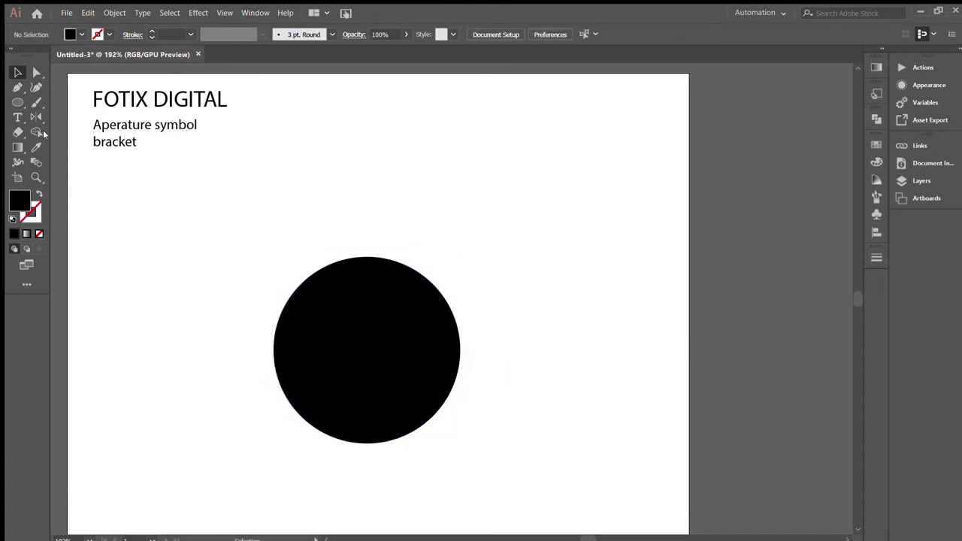
- Draw a hexagon, centre and scale it inside the circle, and fill it white
{"action": "left_click_drag", "start_coordinate": [500, 243], "coordinate": [490, 233]}
{"action": "key", "text": "v"}
{"action": "left_click", "coordinate": [549, 303]}
{"action": "left_click_drag", "start_coordinate": [367, 348], "coordinate": [378, 306]}
{"action": "left_click", "coordinate": [436, 166]}
{"action": "left_click_drag", "start_coordinate": [436, 170], "coordinate": [377, 298]}
{"action": "left_click_drag", "start_coordinate": [457, 222], "coordinate": [436, 248]}
{"action": "mouse_move", "coordinate": [507, 331]}
{"action": "left_mouse_down"}
{"action": "mouse_move", "coordinate": [524, 326]}
{"action": "mouse_move", "coordinate": [513, 404]}
{"action": "left_mouse_up"}
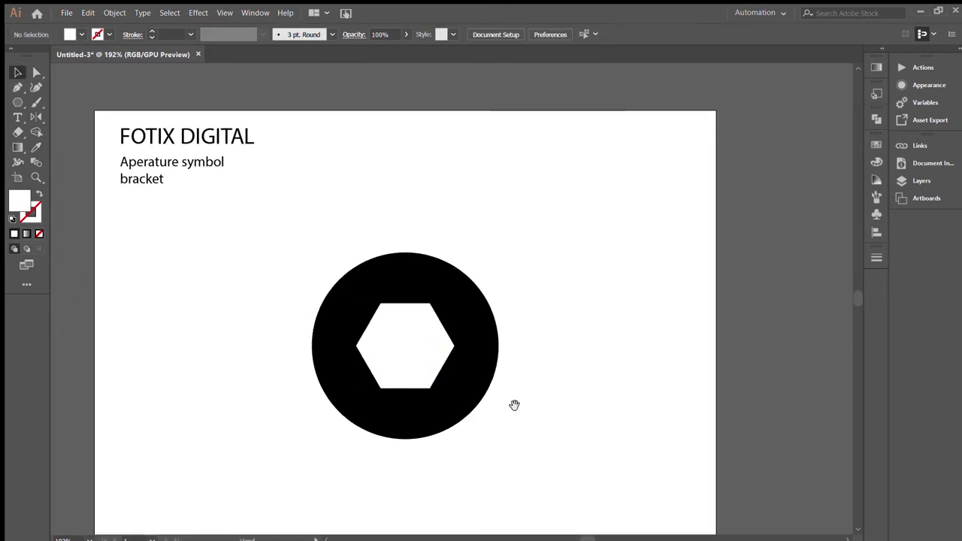
{"action": "key", "text": "ctrl+minus"}
{"action": "key", "text": "ctrl+plus"}
{"action": "key", "text": "ctrl+plus"}
{"action": "key", "text": "ctrl+plus"}
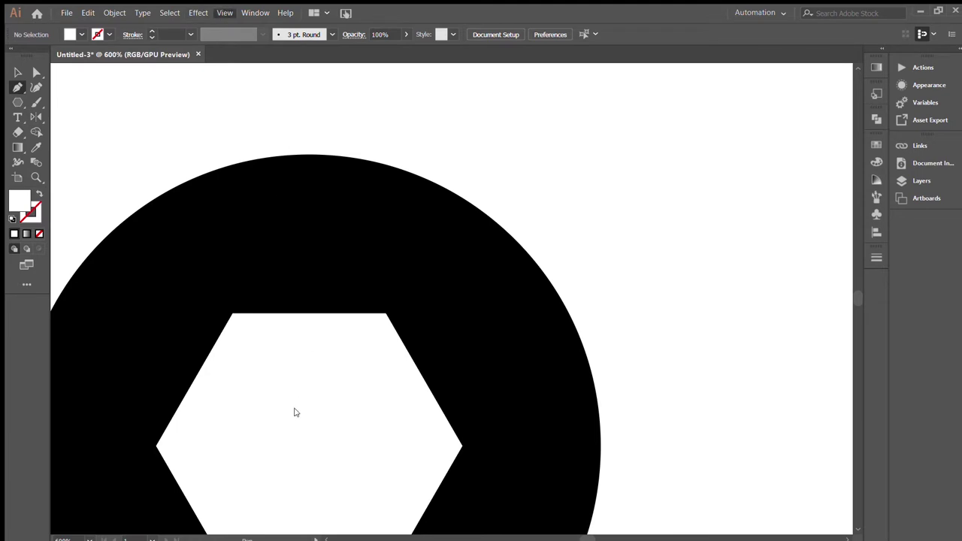
- Draw a thin white strip from the hexagon's top-right corner out past the circle edge
{"action": "left_click_drag", "start_coordinate": [532, 322], "coordinate": [591, 311]}
{"action": "key", "text": "ctrl+z"}
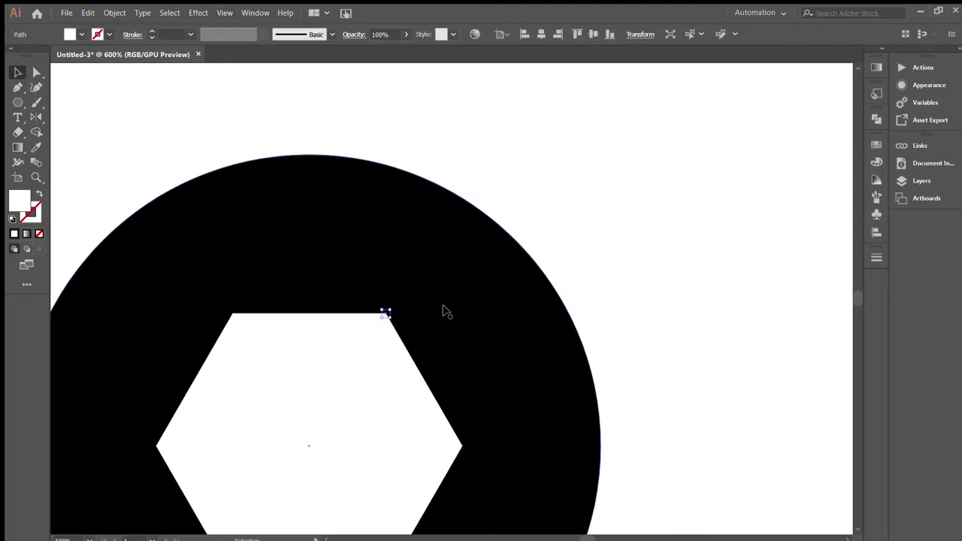
{"action": "left_click_drag", "start_coordinate": [382, 318], "coordinate": [593, 311]}
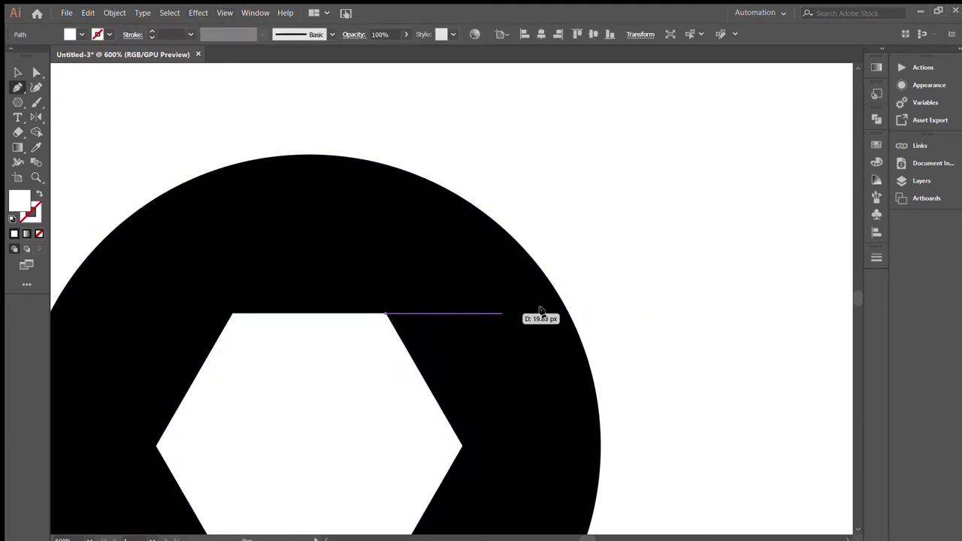
{"action": "left_click", "coordinate": [592, 326]}
{"action": "left_click", "coordinate": [385, 326]}
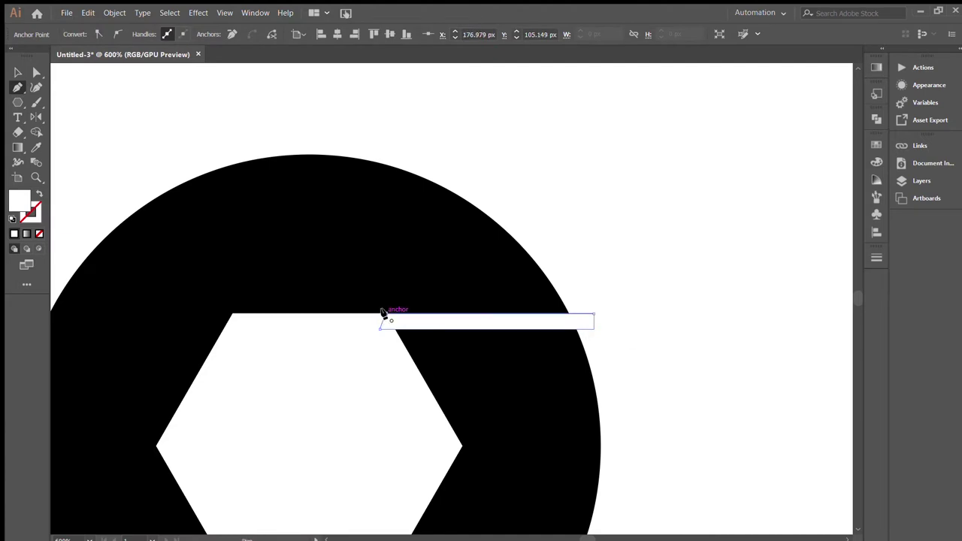
{"action": "left_click", "coordinate": [387, 314]}
{"action": "key", "text": "v"}
{"action": "left_click", "coordinate": [621, 287]}
{"action": "key", "text": "ctrl+minus"}
{"action": "key", "text": "ctrl+minus"}
{"action": "key", "text": "ctrl+minus"}
{"action": "key", "text": "ctrl+plus"}
{"action": "key", "text": "ctrl+plus"}
{"action": "key", "text": "ctrl+plus"}
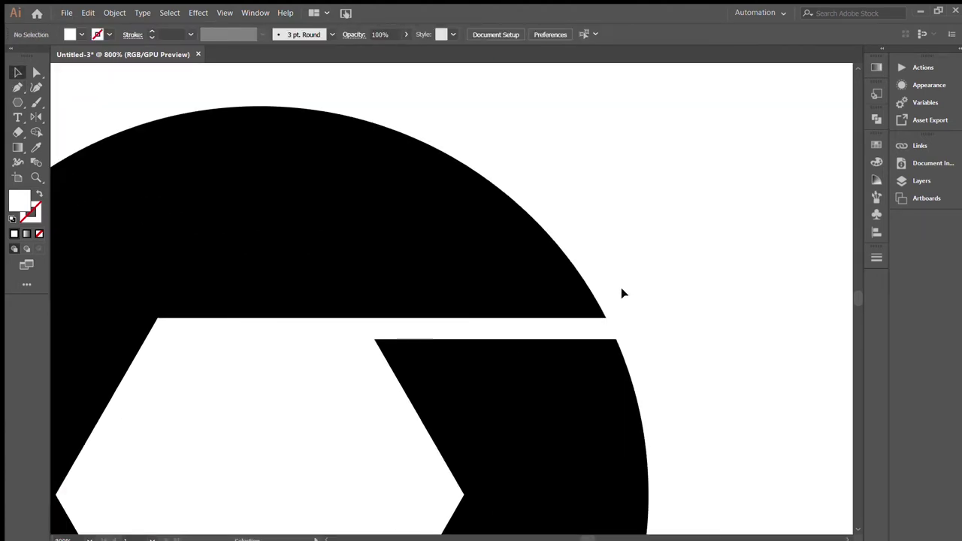
- Duplicate the white strip and rotate the copy diagonally across the circle's right side
{"action": "scroll", "coordinate": [651, 283], "scroll_direction": "down", "scroll_amount": 2}
{"action": "scroll", "coordinate": [564, 177], "scroll_direction": "down", "scroll_amount": 2}
{"action": "left_click_drag", "start_coordinate": [564, 177], "coordinate": [568, 353]}
{"action": "scroll", "coordinate": [608, 318], "scroll_direction": "down", "scroll_amount": 2}
{"action": "mouse_move", "coordinate": [687, 236]}
{"action": "left_mouse_down"}
{"action": "mouse_move", "coordinate": [596, 406]}
{"action": "mouse_move", "coordinate": [662, 363]}
{"action": "left_mouse_up"}
{"action": "left_click_drag", "start_coordinate": [552, 271], "coordinate": [527, 329]}
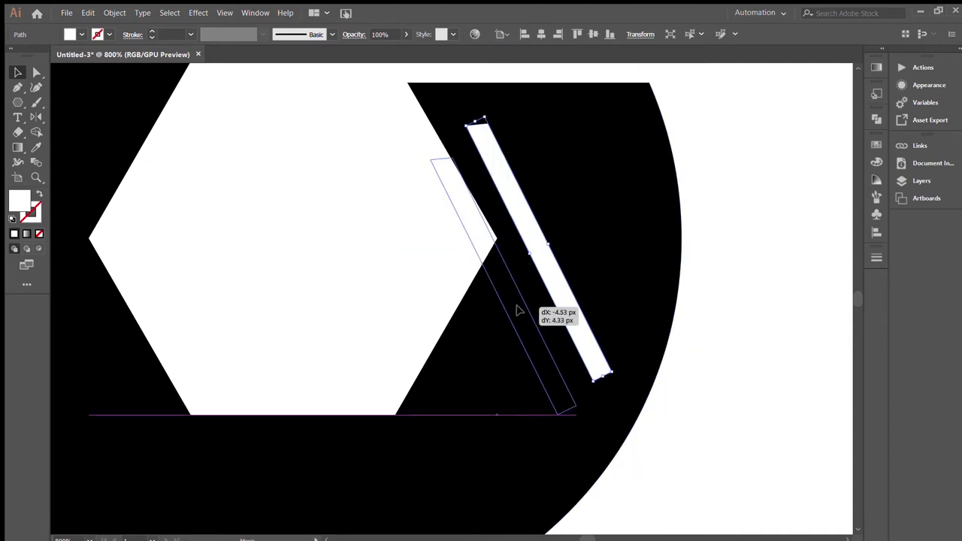
{"action": "left_click_drag", "start_coordinate": [594, 433], "coordinate": [599, 426]}
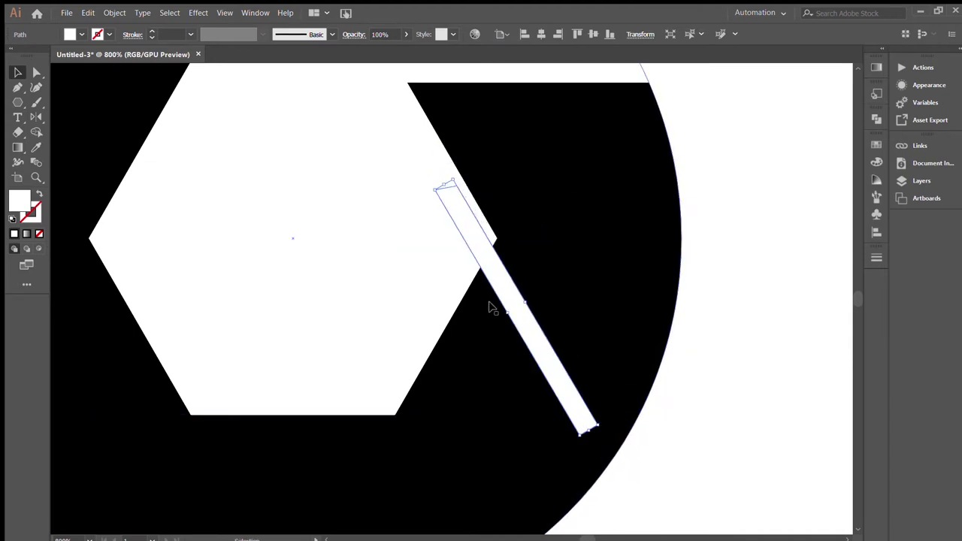
{"action": "key", "text": "ctrl+y"}
- In Outline view, snap the diagonal strip's corner onto the hexagon edge
{"action": "scroll", "coordinate": [498, 253], "scroll_direction": "up", "scroll_amount": 6}
{"action": "mouse_move", "coordinate": [458, 383]}
{"action": "left_mouse_down"}
{"action": "mouse_move", "coordinate": [467, 394]}
{"action": "mouse_move", "coordinate": [454, 395]}
{"action": "left_mouse_up"}
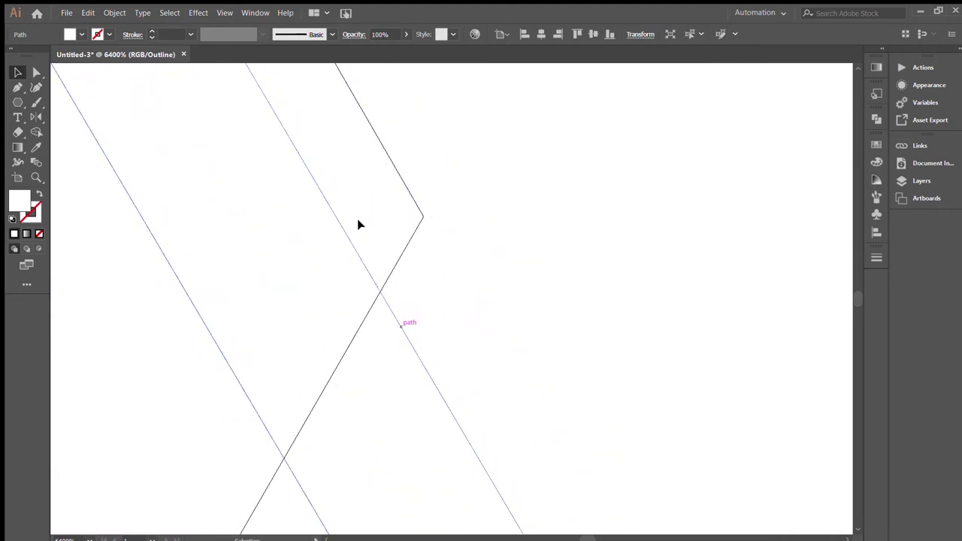
{"action": "left_click_drag", "start_coordinate": [297, 161], "coordinate": [423, 217]}
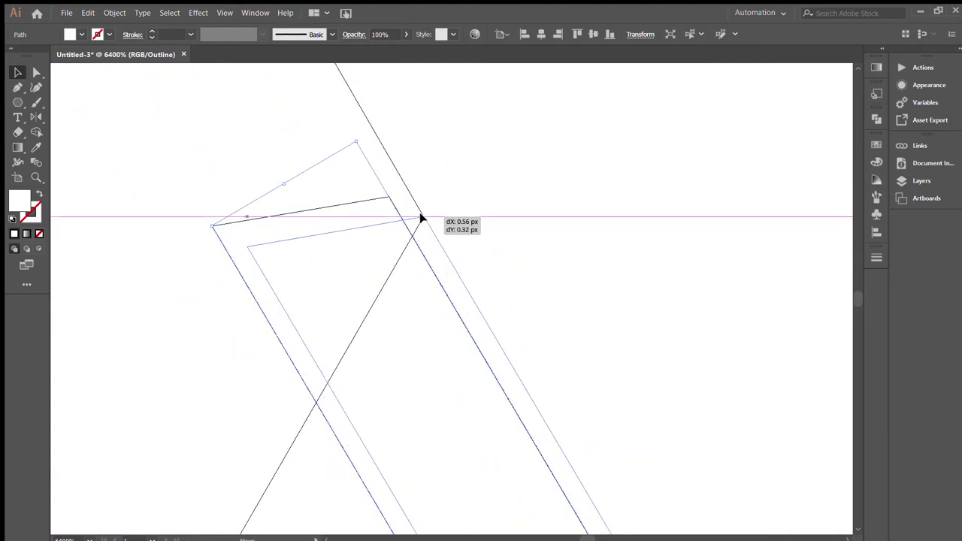
{"action": "left_click", "coordinate": [232, 333]}
{"action": "key", "text": "ctrl+minus"}
{"action": "key", "text": "ctrl+minus"}
{"action": "key", "text": "ctrl+minus"}
{"action": "key", "text": "ctrl+minus"}
{"action": "key", "text": "ctrl+minus"}
{"action": "key", "text": "ctrl+minus"}
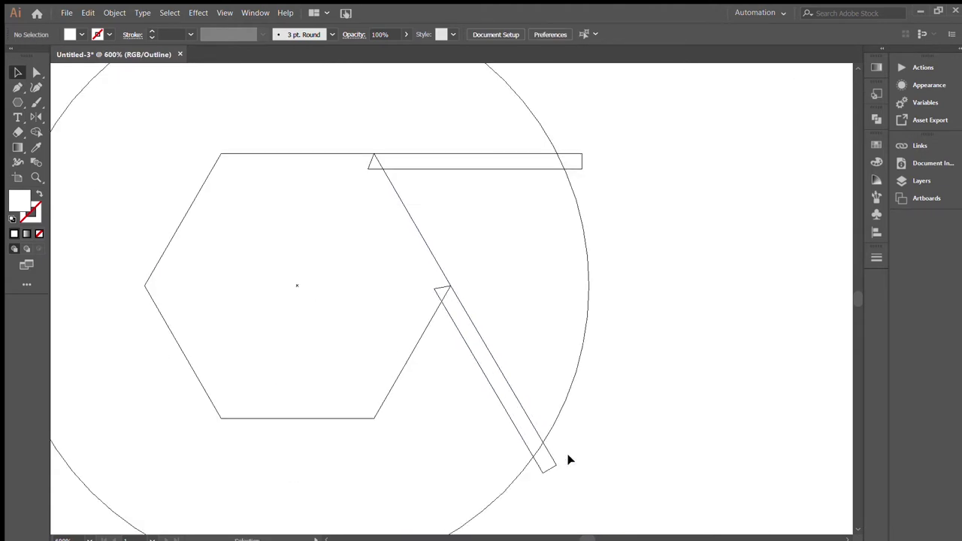
{"action": "key", "text": "ctrl+y"}
- Duplicate the slanted strip and rotate it into a lower slanted gap
{"action": "left_click_drag", "start_coordinate": [609, 310], "coordinate": [757, 224]}
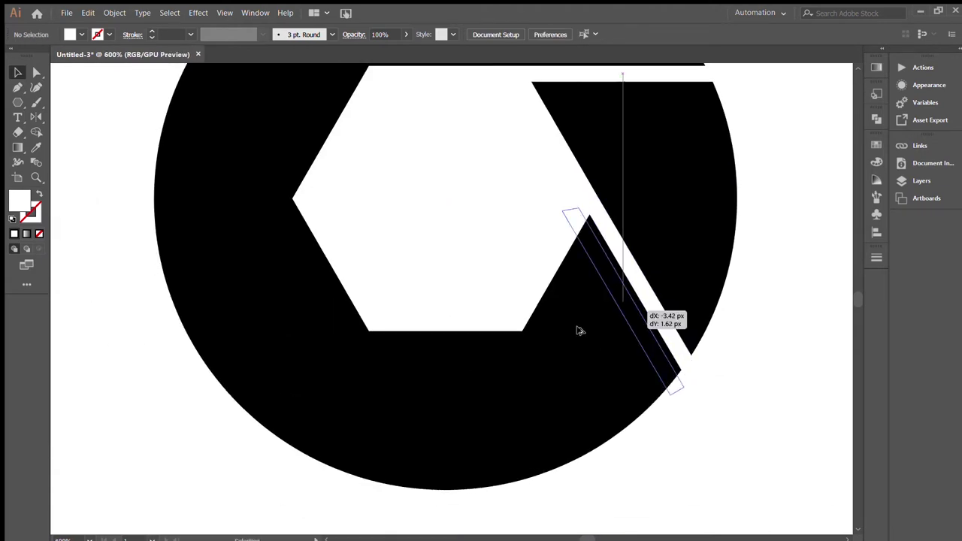
{"action": "left_click_drag", "start_coordinate": [661, 315], "coordinate": [475, 425]}
{"action": "mouse_move", "coordinate": [504, 466]}
{"action": "left_mouse_down"}
{"action": "mouse_move", "coordinate": [381, 487]}
{"action": "mouse_move", "coordinate": [387, 498]}
{"action": "left_mouse_up"}
{"action": "left_click_drag", "start_coordinate": [467, 387], "coordinate": [472, 392]}
{"action": "left_click", "coordinate": [593, 470]}
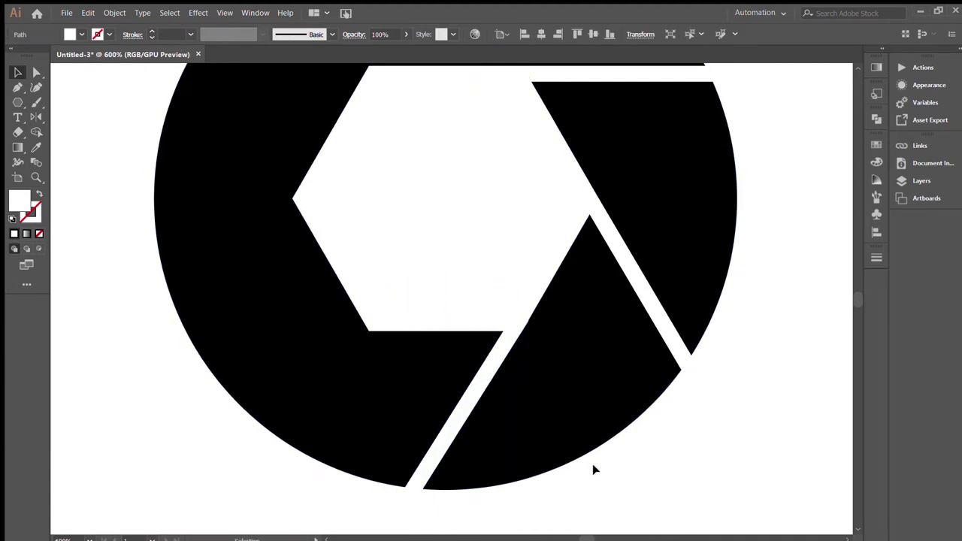
{"action": "scroll", "coordinate": [599, 469], "scroll_direction": "up", "scroll_amount": 5}
- Reshape the small white triangle by nudging its top corner and stretching it along the gap
{"action": "scroll", "coordinate": [312, 251], "scroll_direction": "up", "scroll_amount": 2}
{"action": "left_click", "coordinate": [375, 304]}
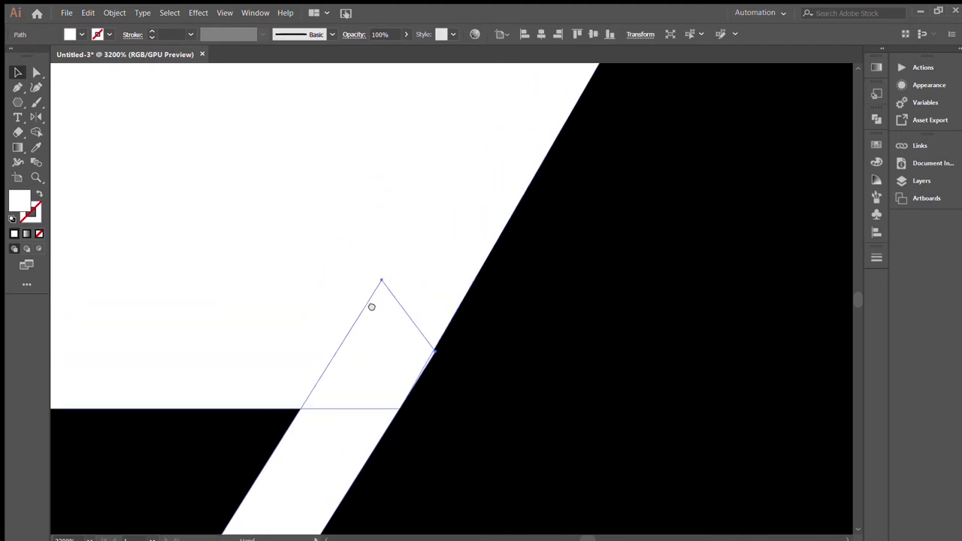
{"action": "left_click_drag", "start_coordinate": [379, 293], "coordinate": [381, 289]}
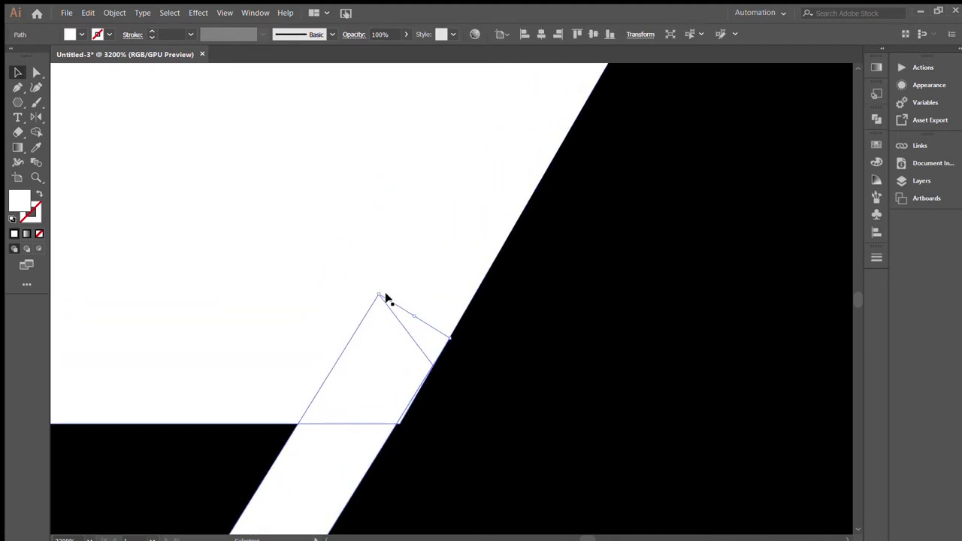
{"action": "scroll", "coordinate": [384, 290], "scroll_direction": "down", "scroll_amount": 4}
{"action": "left_click_drag", "start_coordinate": [467, 298], "coordinate": [365, 359]}
{"action": "key", "text": "ctrl+y"}
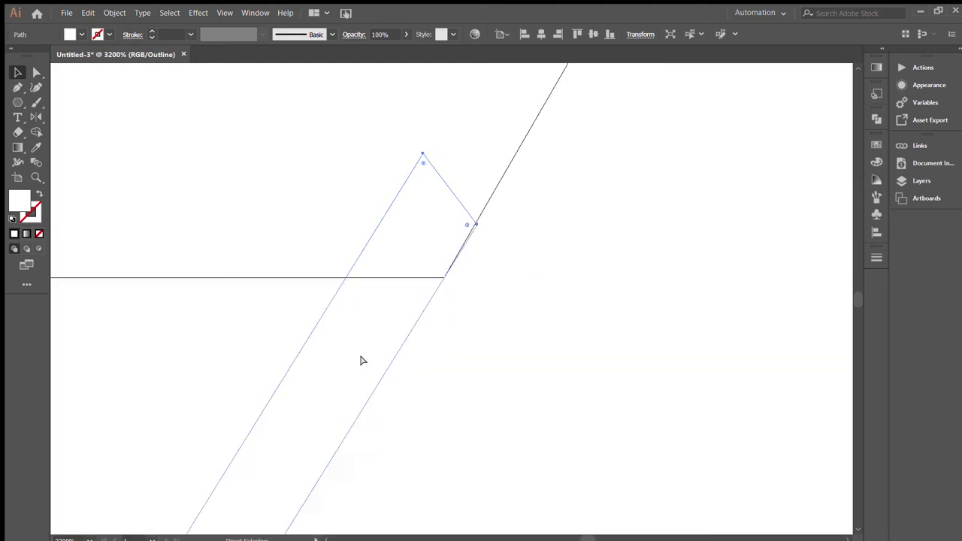
- In Outline view, align the triangle's edge precisely with the strip edges
{"action": "scroll", "coordinate": [472, 337], "scroll_direction": "up", "scroll_amount": 5}
{"action": "mouse_move", "coordinate": [474, 335]}
{"action": "left_mouse_down"}
{"action": "mouse_move", "coordinate": [550, 270]}
{"action": "mouse_move", "coordinate": [370, 483]}
{"action": "left_mouse_up"}
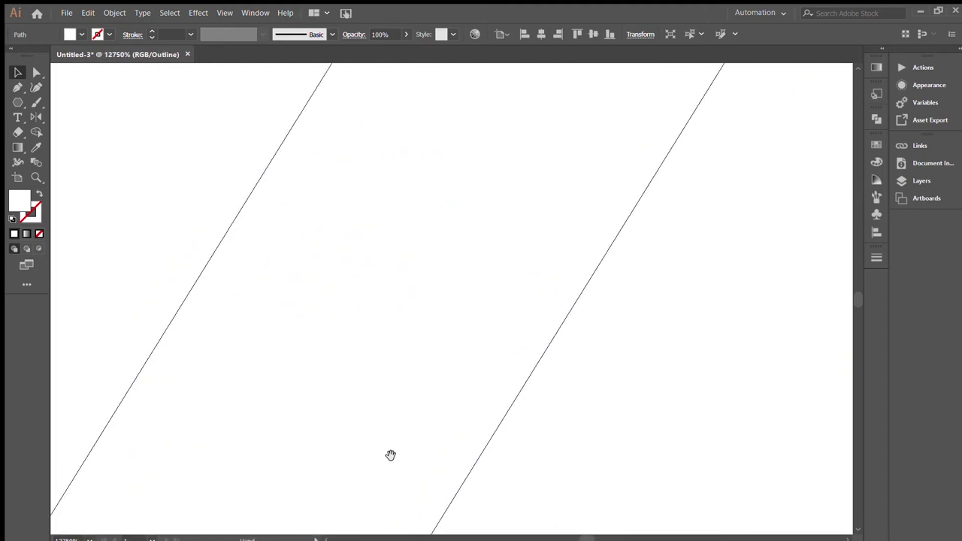
{"action": "left_click_drag", "start_coordinate": [492, 281], "coordinate": [607, 313]}
{"action": "mouse_move", "coordinate": [675, 200]}
{"action": "left_mouse_down"}
{"action": "mouse_move", "coordinate": [557, 368]}
{"action": "mouse_move", "coordinate": [594, 338]}
{"action": "left_mouse_up"}
{"action": "left_click_drag", "start_coordinate": [670, 197], "coordinate": [579, 308]}
{"action": "left_click_drag", "start_coordinate": [558, 345], "coordinate": [572, 361]}
{"action": "left_click_drag", "start_coordinate": [669, 195], "coordinate": [569, 368]}
{"action": "left_click_drag", "start_coordinate": [669, 196], "coordinate": [565, 367]}
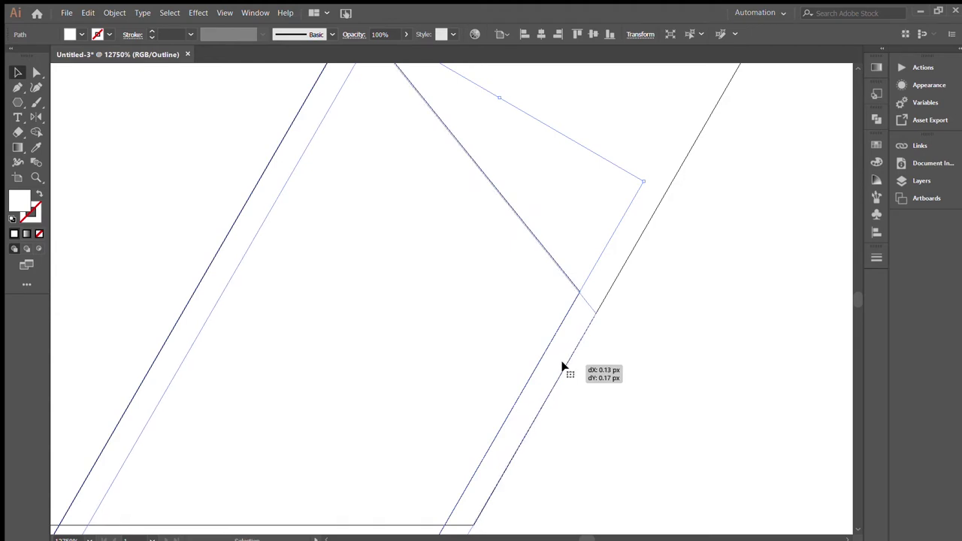
{"action": "left_click", "coordinate": [594, 217]}
{"action": "key", "text": "ctrl+y"}
{"action": "scroll", "coordinate": [595, 217], "scroll_direction": "down", "scroll_amount": 5}
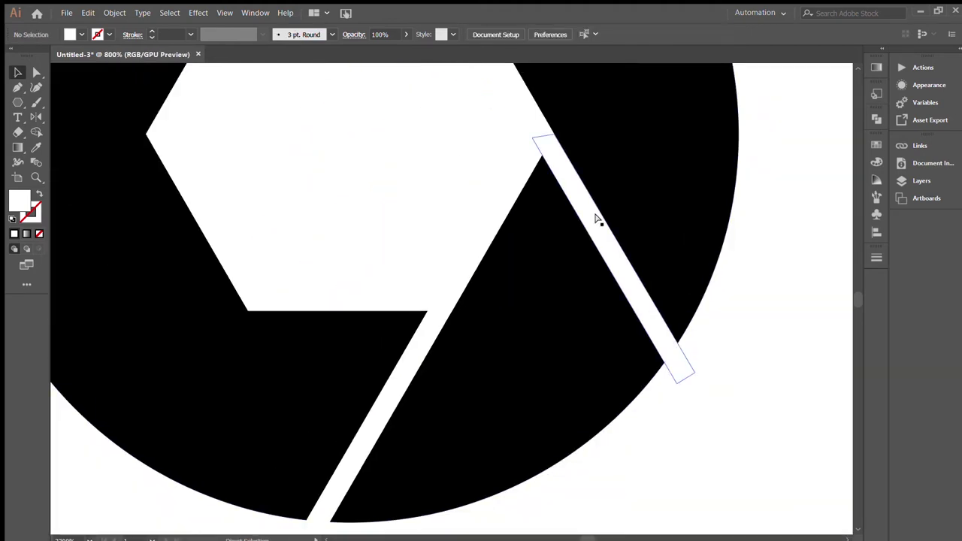
- Add a horizontal white bar at the circle's lower left and a slanted bar at upper left
{"action": "scroll", "coordinate": [594, 217], "scroll_direction": "down", "scroll_amount": 2}
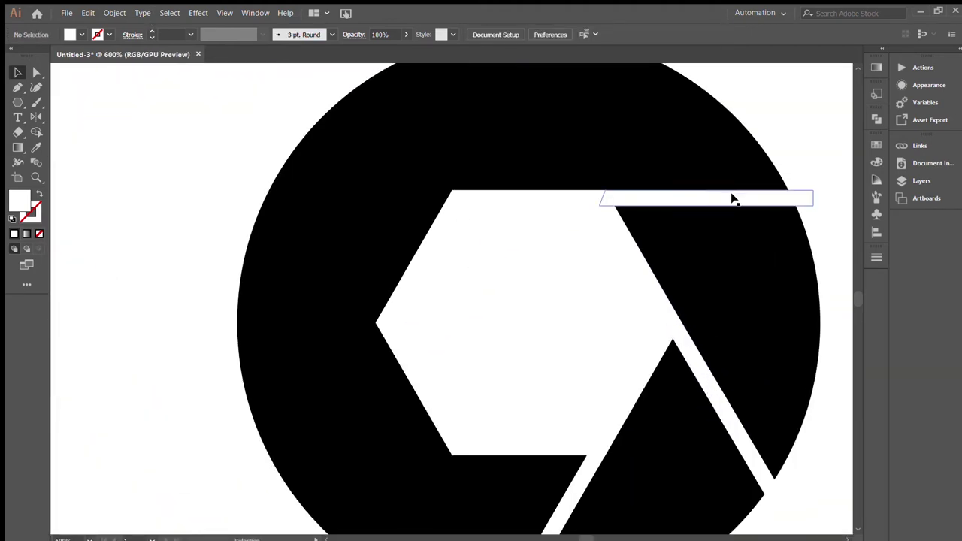
{"action": "mouse_move", "coordinate": [730, 197]}
{"action": "left_mouse_down"}
{"action": "mouse_move", "coordinate": [412, 447]}
{"action": "mouse_move", "coordinate": [361, 453]}
{"action": "left_mouse_up"}
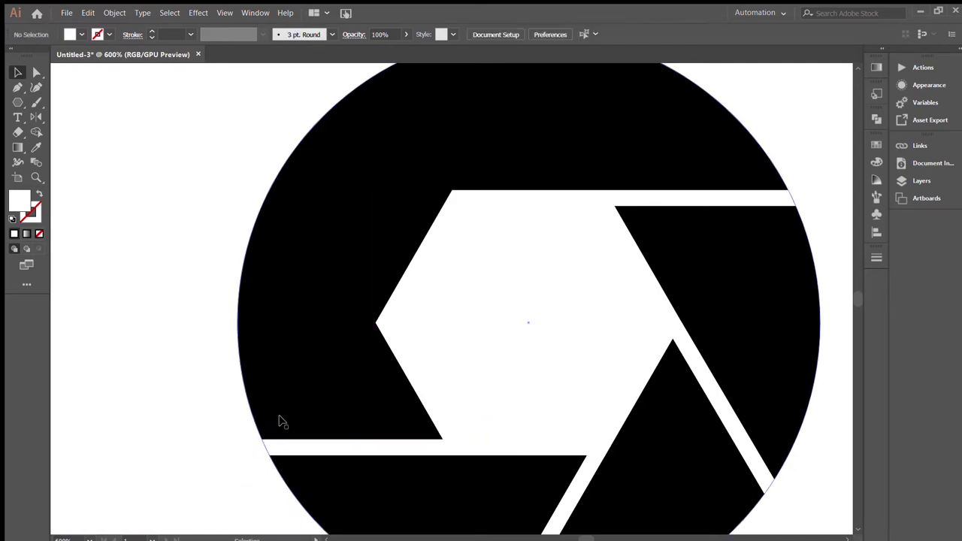
{"action": "scroll", "coordinate": [517, 368], "scroll_direction": "up", "scroll_amount": 1}
{"action": "mouse_move", "coordinate": [517, 368]}
{"action": "left_mouse_down"}
{"action": "mouse_move", "coordinate": [330, 261]}
{"action": "mouse_move", "coordinate": [318, 238]}
{"action": "left_mouse_up"}
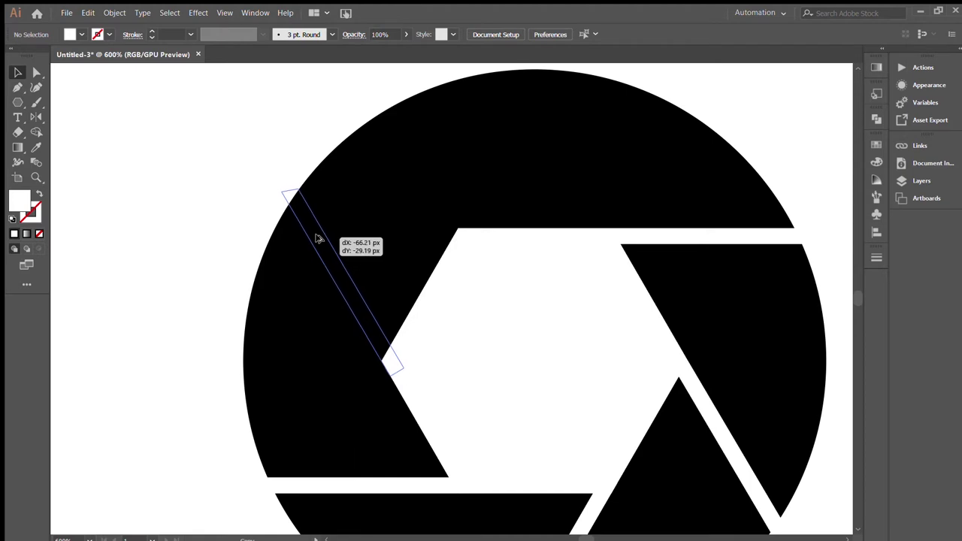
{"action": "left_click_drag", "start_coordinate": [318, 238], "coordinate": [319, 239]}
{"action": "left_click", "coordinate": [403, 315]}
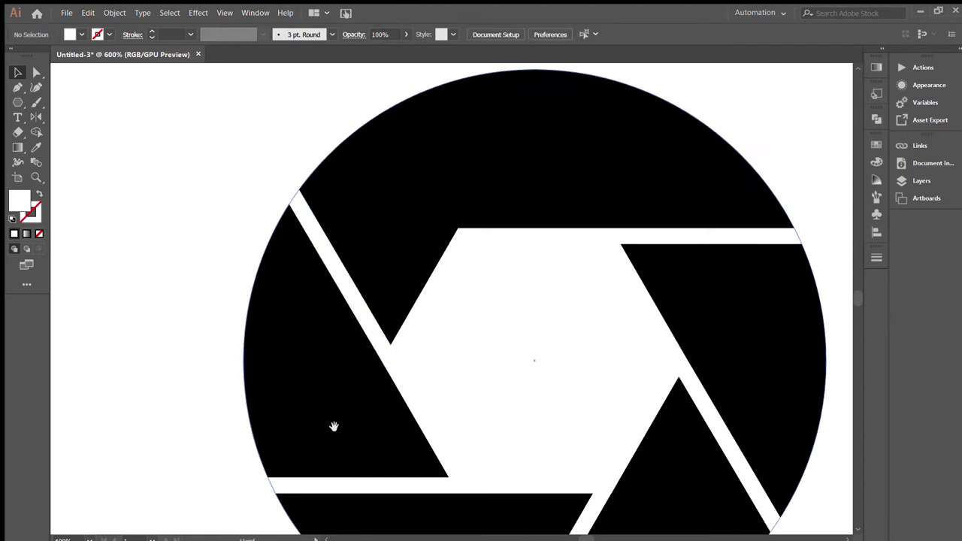
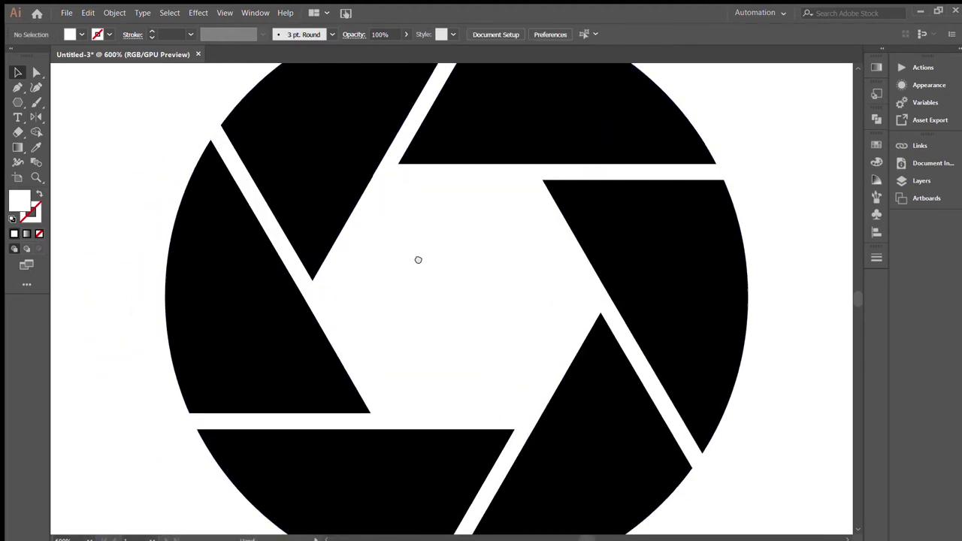
- Inspect the aperture's centre closely in Outline view, then return to the filled preview
{"action": "key", "text": "ctrl+y"}
{"action": "key", "text": "ctrl+plus"}
{"action": "key", "text": "ctrl+plus"}
{"action": "key", "text": "ctrl+plus"}
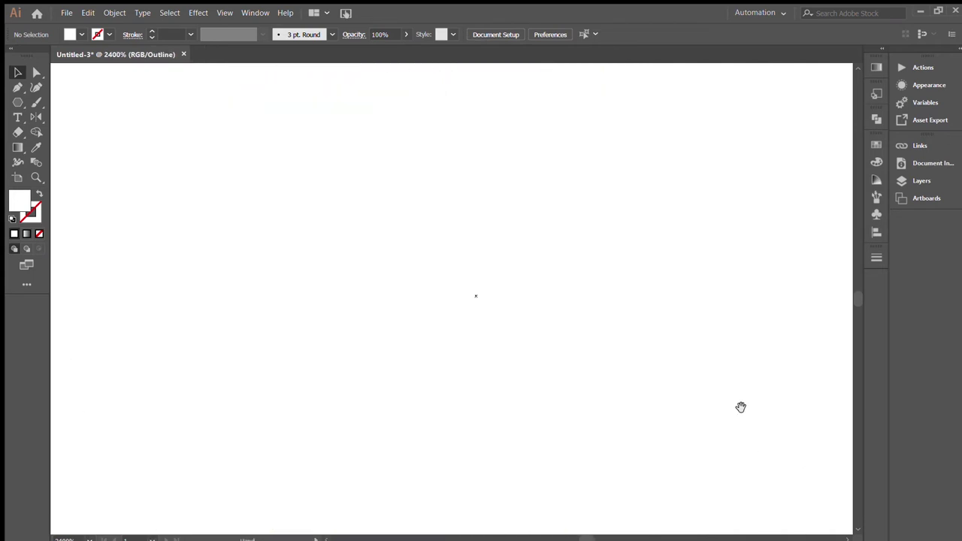
{"action": "scroll", "coordinate": [320, 313], "scroll_direction": "up", "scroll_amount": 5}
{"action": "scroll", "coordinate": [421, 327], "scroll_direction": "up", "scroll_amount": 2}
{"action": "left_click", "coordinate": [412, 426]}
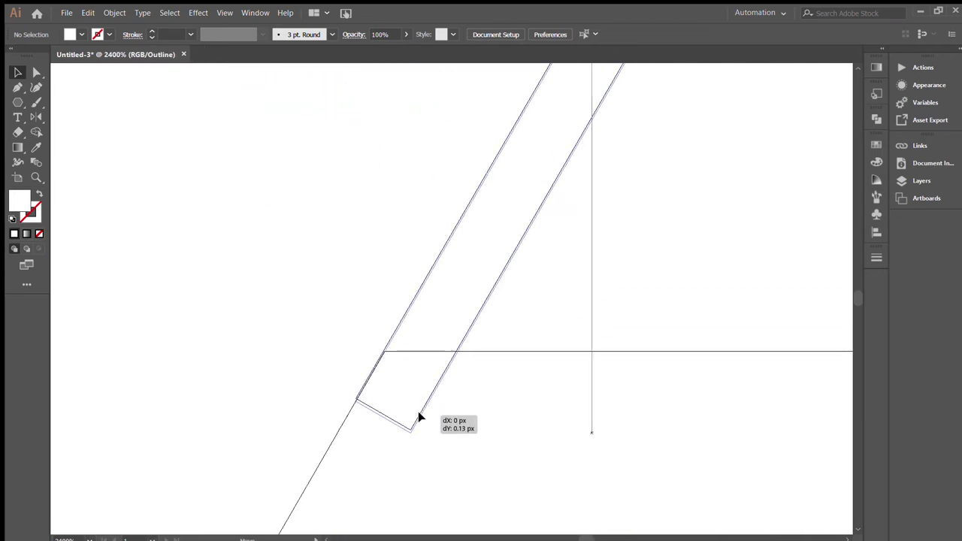
{"action": "left_click", "coordinate": [489, 435]}
{"action": "scroll", "coordinate": [578, 267], "scroll_direction": "down", "scroll_amount": 5}
{"action": "scroll", "coordinate": [624, 301], "scroll_direction": "down", "scroll_amount": 4}
{"action": "scroll", "coordinate": [614, 180], "scroll_direction": "right", "scroll_amount": 5}
{"action": "scroll", "coordinate": [751, 318], "scroll_direction": "right", "scroll_amount": 3}
{"action": "scroll", "coordinate": [668, 329], "scroll_direction": "up", "scroll_amount": 4}
{"action": "scroll", "coordinate": [636, 358], "scroll_direction": "right", "scroll_amount": 3}
{"action": "scroll", "coordinate": [642, 380], "scroll_direction": "down", "scroll_amount": 1}
{"action": "key", "text": "ctrl+y"}
{"action": "key", "text": "ctrl+0"}
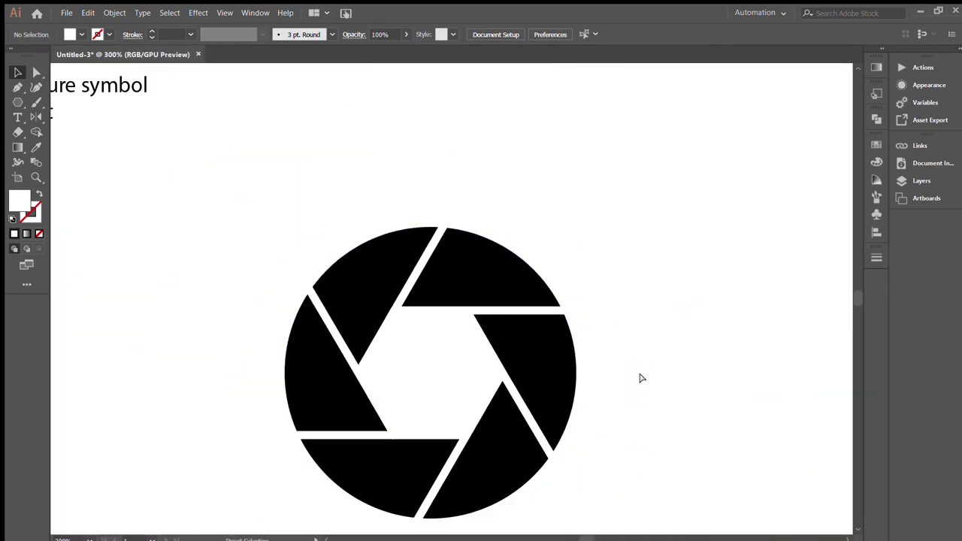
{"action": "key", "text": "ctrl+equal"}
- Merge the white gap bars and central hexagon into one shape with Shape Builder
{"action": "key", "text": "ctrl+a"}
{"action": "key", "text": "shift+m"}
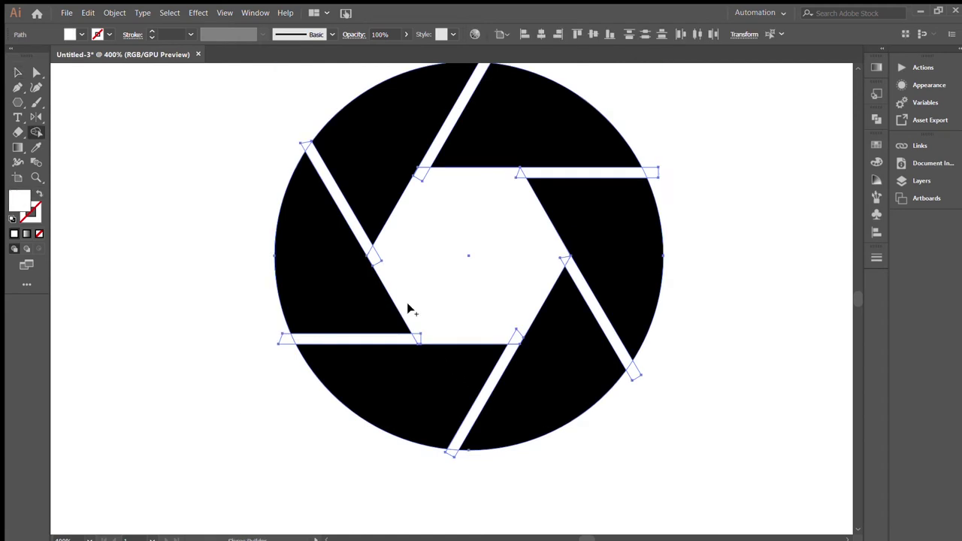
{"action": "mouse_move", "coordinate": [439, 333]}
{"action": "left_mouse_down"}
{"action": "mouse_move", "coordinate": [540, 296]}
{"action": "mouse_move", "coordinate": [560, 264]}
{"action": "mouse_move", "coordinate": [509, 339]}
{"action": "left_mouse_up"}
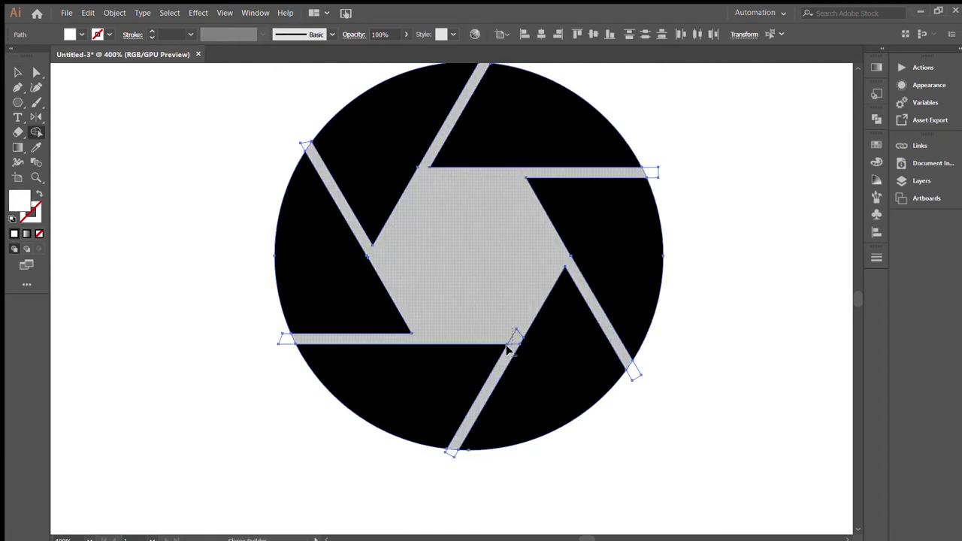
{"action": "left_click_drag", "start_coordinate": [325, 340], "coordinate": [331, 344]}
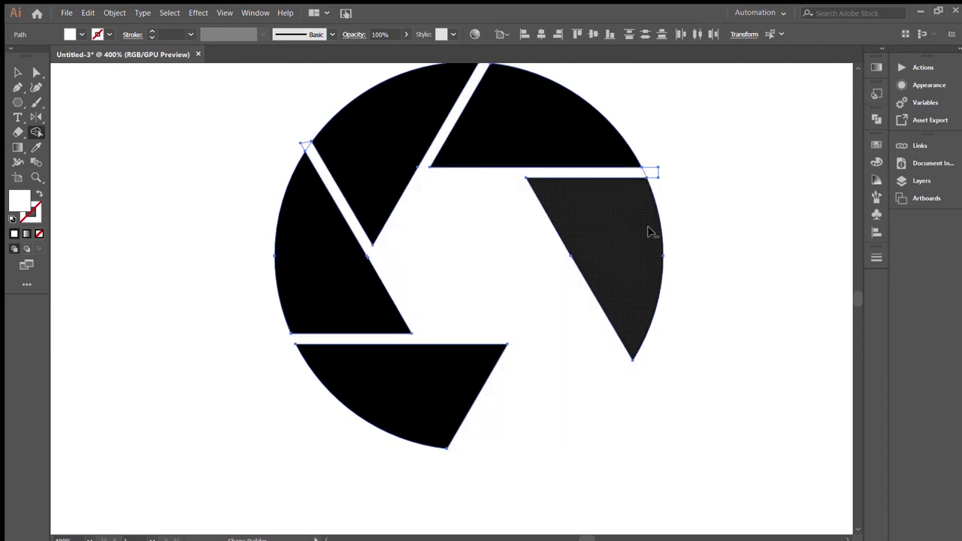
{"action": "scroll", "coordinate": [681, 374], "scroll_direction": "up", "scroll_amount": 5}
{"action": "scroll", "coordinate": [579, 333], "scroll_direction": "up", "scroll_amount": 2}
{"action": "scroll", "coordinate": [579, 333], "scroll_direction": "left", "scroll_amount": 1}
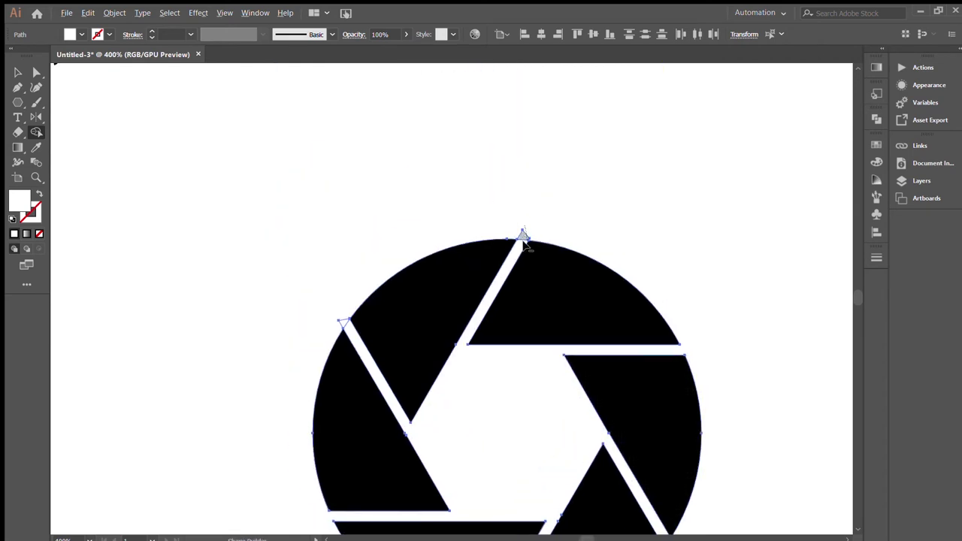
- Zoom out to show the full artboard and notes, and select the aperture symbol
{"action": "key", "text": "v"}
{"action": "left_click", "coordinate": [322, 255]}
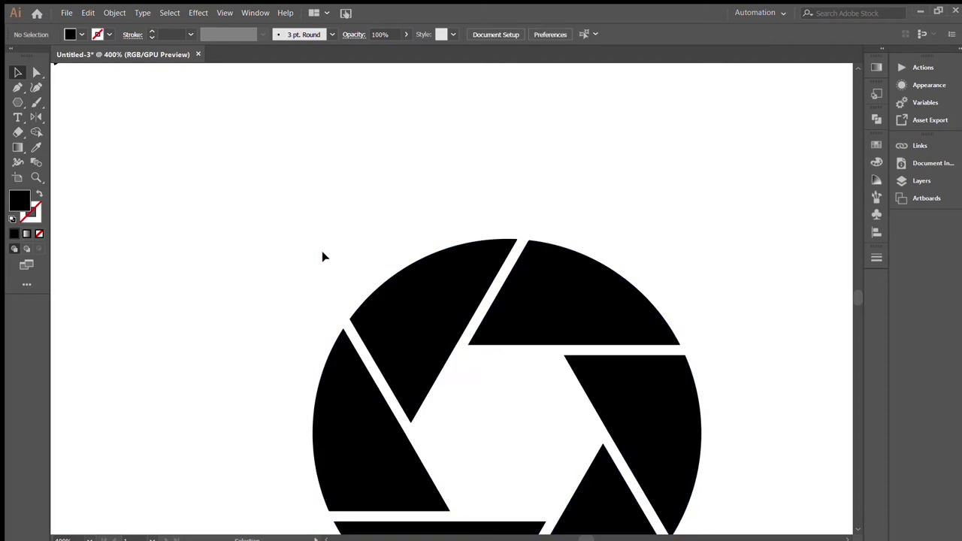
{"action": "key", "text": "ctrl+minus"}
{"action": "left_click", "coordinate": [420, 353]}
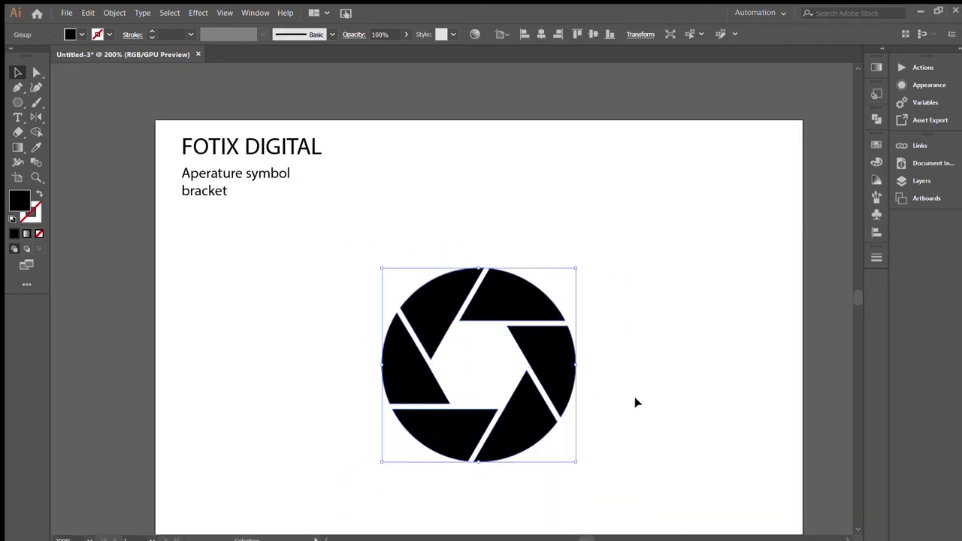
{"action": "left_click", "coordinate": [636, 399]}
{"action": "scroll", "coordinate": [573, 317], "scroll_direction": "down", "scroll_amount": 3}
{"action": "scroll", "coordinate": [573, 317], "scroll_direction": "right", "scroll_amount": 1}
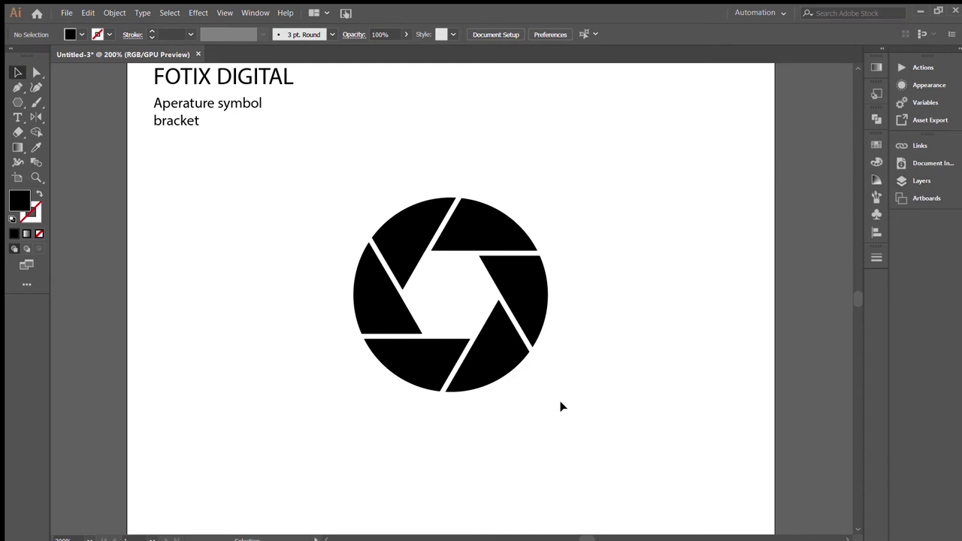
{"action": "scroll", "coordinate": [558, 406], "scroll_direction": "up", "scroll_amount": 1}
{"action": "scroll", "coordinate": [559, 406], "scroll_direction": "left", "scroll_amount": 1}
{"action": "left_click", "coordinate": [473, 313]}
- Shrink the aperture symbol and move it lower-left on the artboard
{"action": "left_click_drag", "start_coordinate": [566, 235], "coordinate": [514, 286]}
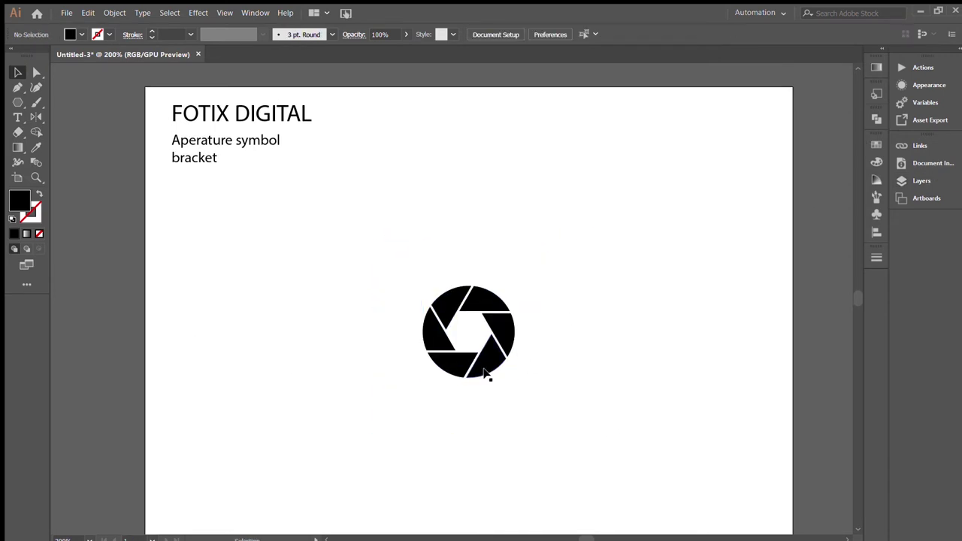
{"action": "left_click_drag", "start_coordinate": [470, 335], "coordinate": [400, 383]}
{"action": "left_click", "coordinate": [529, 419]}
- Type the FOTIX text beside the aperture and set it in Montserrat
{"action": "left_click", "coordinate": [506, 264]}
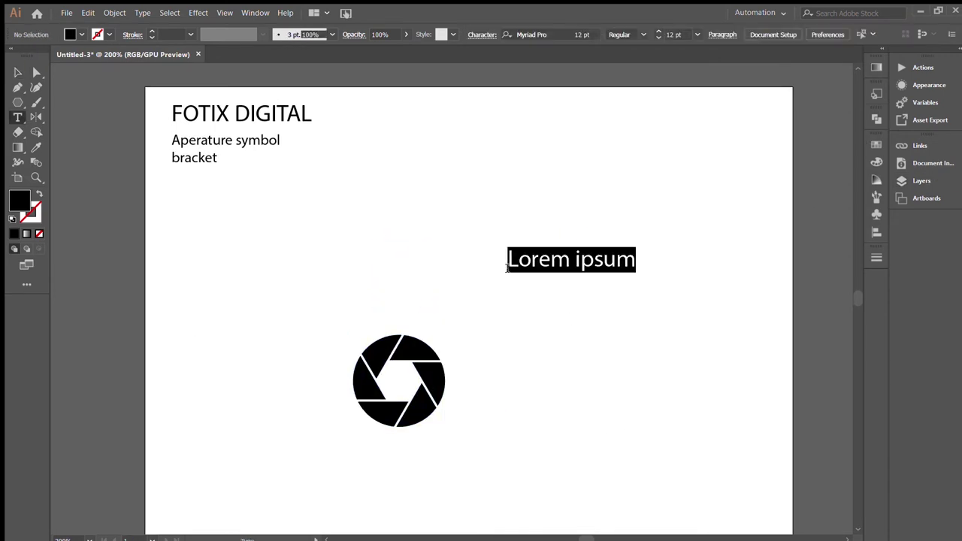
{"action": "type", "text": "FOTIX"}
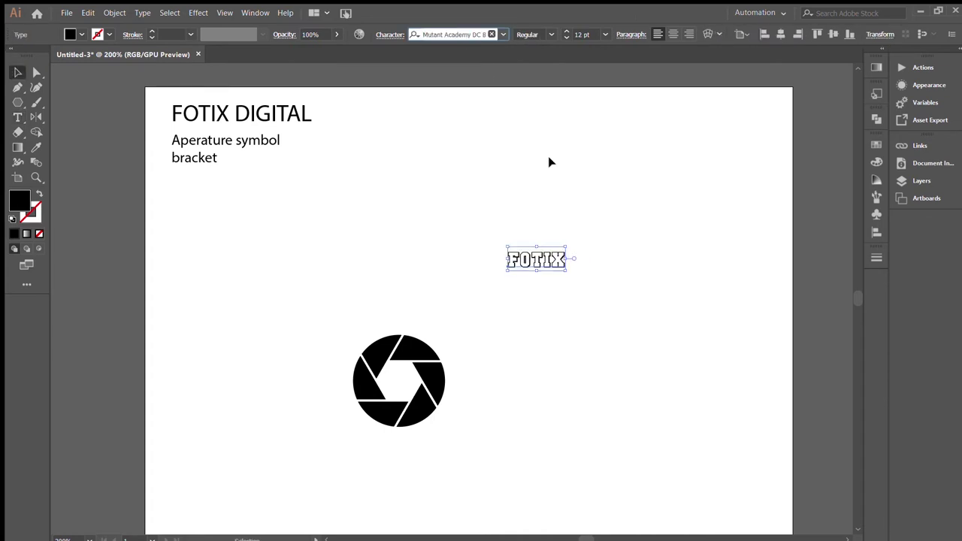
{"action": "key", "text": "Up"}
{"action": "key", "text": "Up"}
{"action": "key", "text": "Up"}
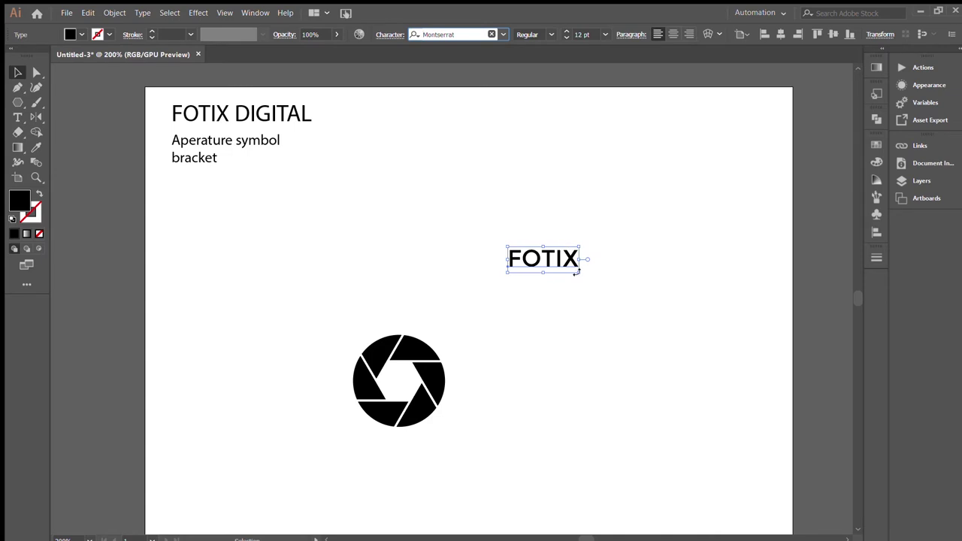
- Scale FOTIX to about 61 pt and position it so the aperture fills the O
{"action": "left_click_drag", "start_coordinate": [580, 275], "coordinate": [755, 336]}
{"action": "left_click_drag", "start_coordinate": [639, 301], "coordinate": [447, 394]}
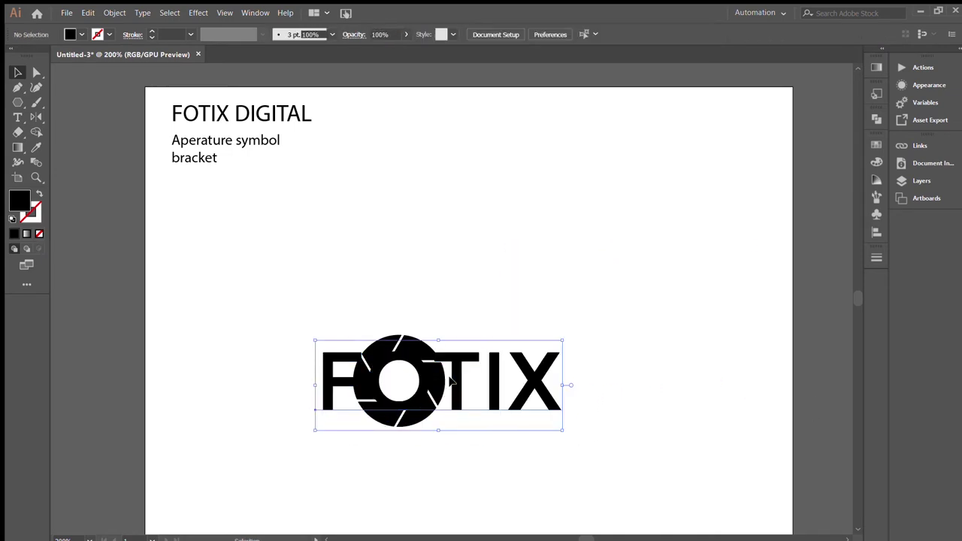
{"action": "left_click_drag", "start_coordinate": [554, 344], "coordinate": [621, 319]}
{"action": "left_click_drag", "start_coordinate": [469, 381], "coordinate": [481, 371]}
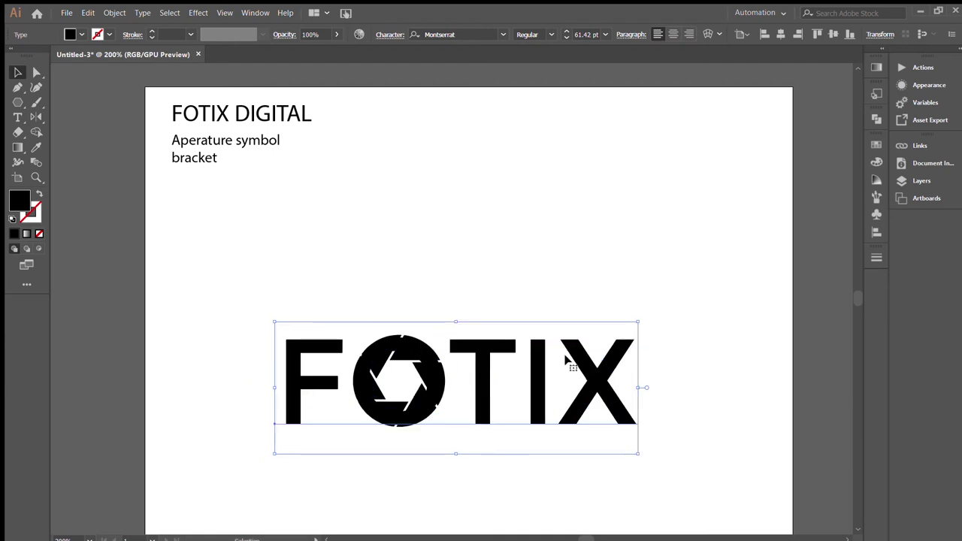
{"action": "left_click_drag", "start_coordinate": [457, 323], "coordinate": [459, 317]}
{"action": "left_click_drag", "start_coordinate": [429, 369], "coordinate": [432, 366]}
{"action": "left_click", "coordinate": [430, 364]}
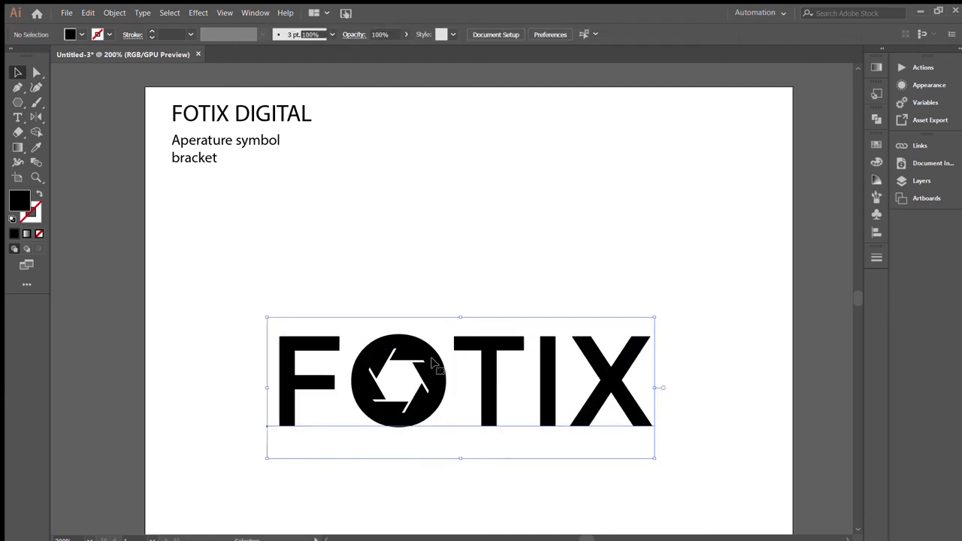
{"action": "left_click", "coordinate": [493, 231]}
- Make a compound path of the O ring and aperture, and group the TIX letters
{"action": "left_click", "coordinate": [425, 343]}
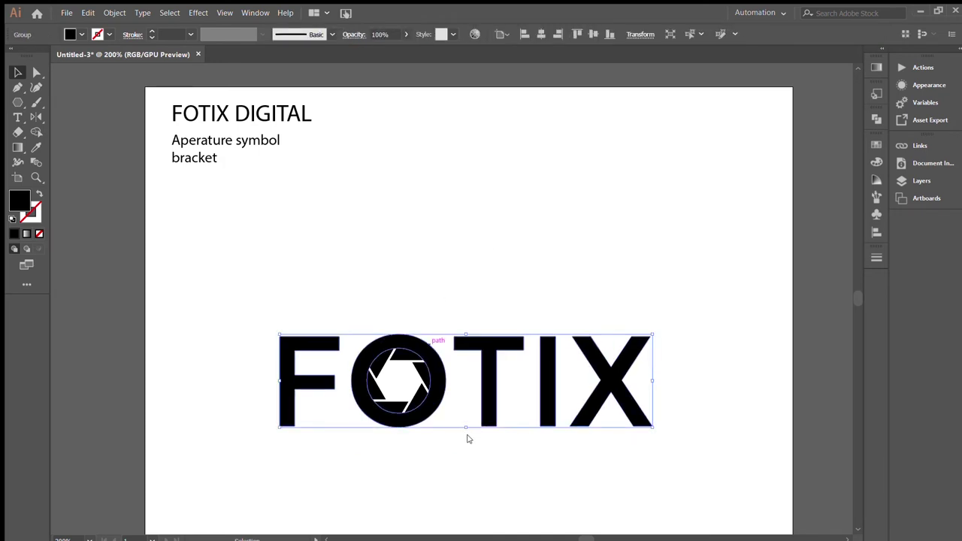
{"action": "key", "text": "ctrl+8"}
{"action": "left_click_drag", "start_coordinate": [448, 313], "coordinate": [649, 450]}
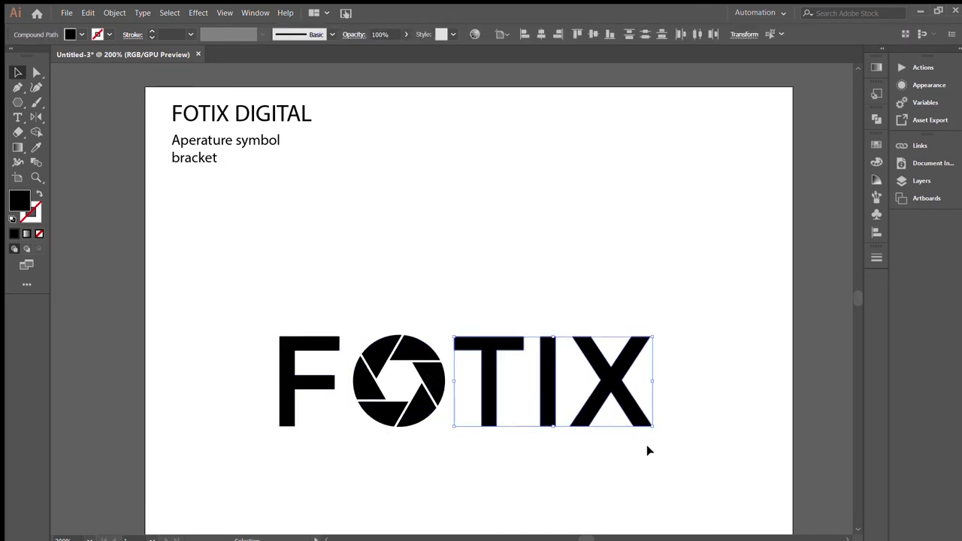
{"action": "key", "text": "ctrl+g"}
- Nudge TIX left and F right, then top-align all the FOTIX letters
{"action": "key", "text": "Left"}
{"action": "key", "text": "Left"}
{"action": "left_click", "coordinate": [311, 388]}
{"action": "key", "text": "Right"}
{"action": "key", "text": "Right"}
{"action": "key", "text": "Right"}
{"action": "key", "text": "ctrl+a"}
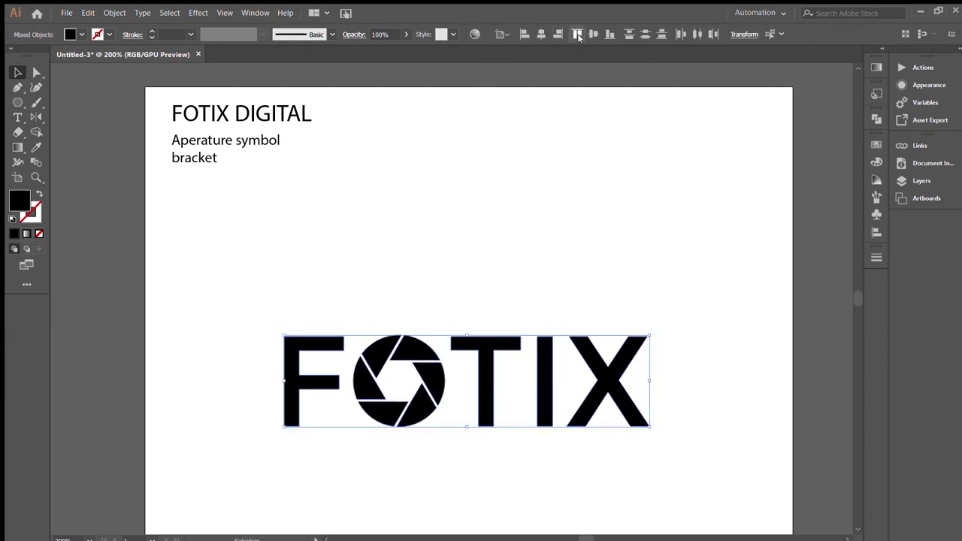
{"action": "left_click", "coordinate": [578, 36]}
{"action": "left_click", "coordinate": [575, 133]}
{"action": "left_click", "coordinate": [400, 286]}
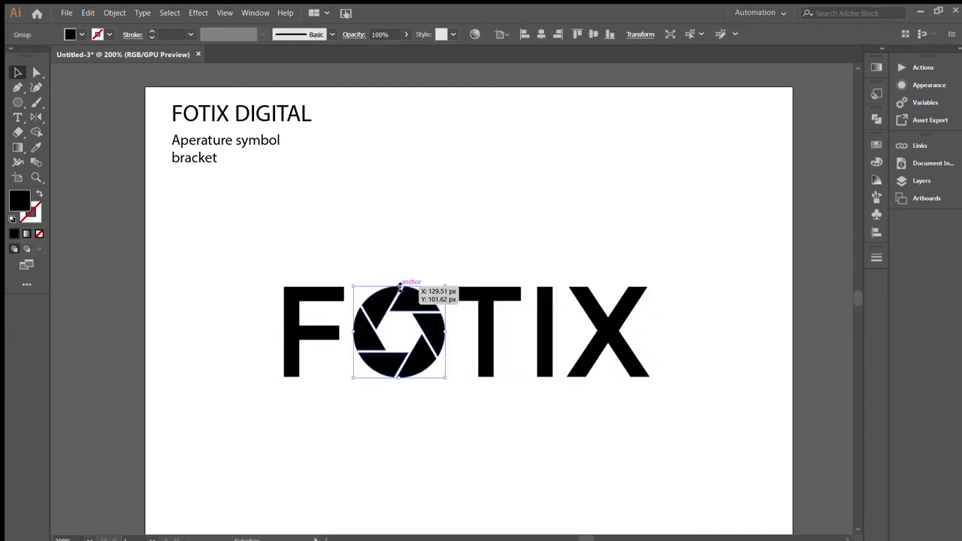
{"action": "left_click", "coordinate": [536, 251]}
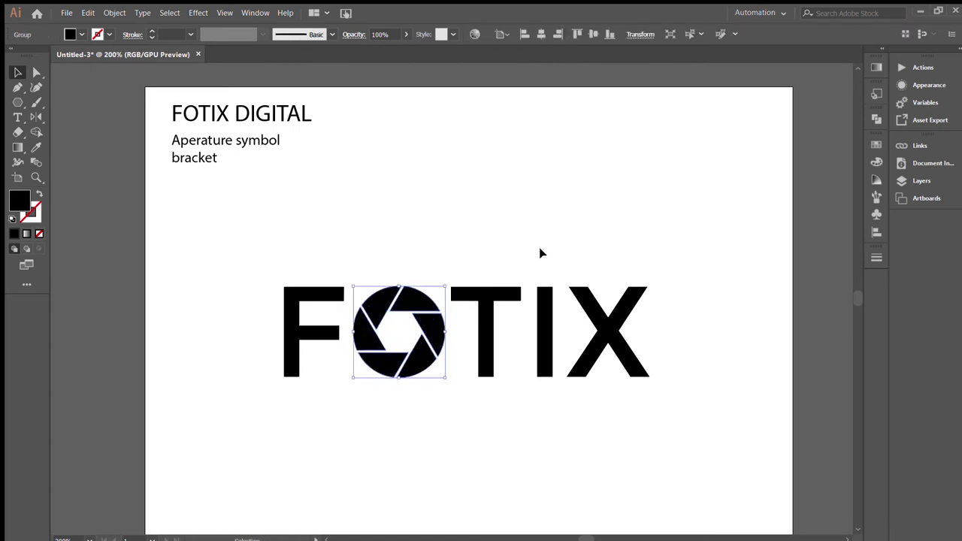
{"action": "left_click_drag", "start_coordinate": [395, 442], "coordinate": [369, 454]}
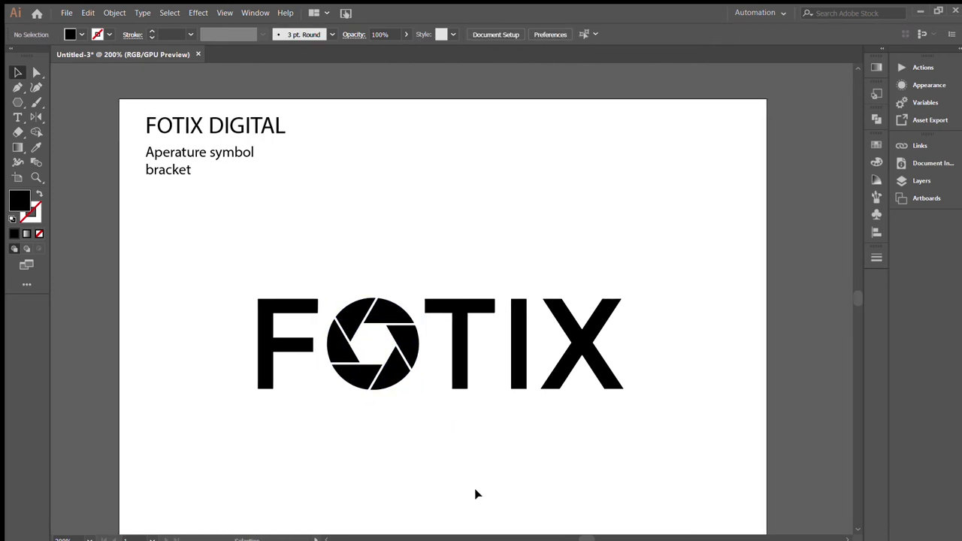
- Draw a large square over FOTIX as an outline with a 3 pt stroke
{"action": "left_click_drag", "start_coordinate": [416, 117], "coordinate": [745, 445]}
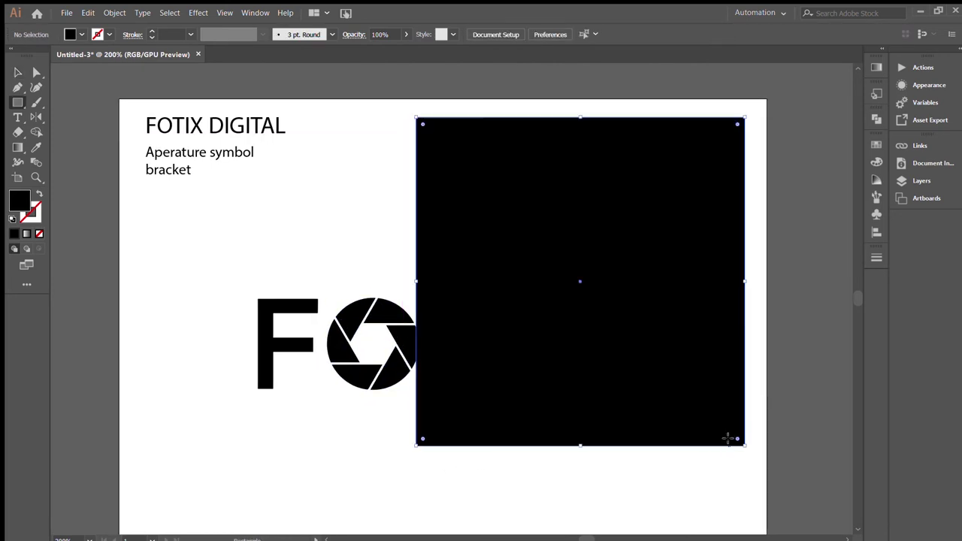
{"action": "key", "text": "v"}
{"action": "left_click", "coordinate": [40, 196]}
{"action": "left_click", "coordinate": [152, 31]}
{"action": "left_click", "coordinate": [152, 31]}
{"action": "left_click", "coordinate": [152, 31]}
{"action": "left_click", "coordinate": [152, 39]}
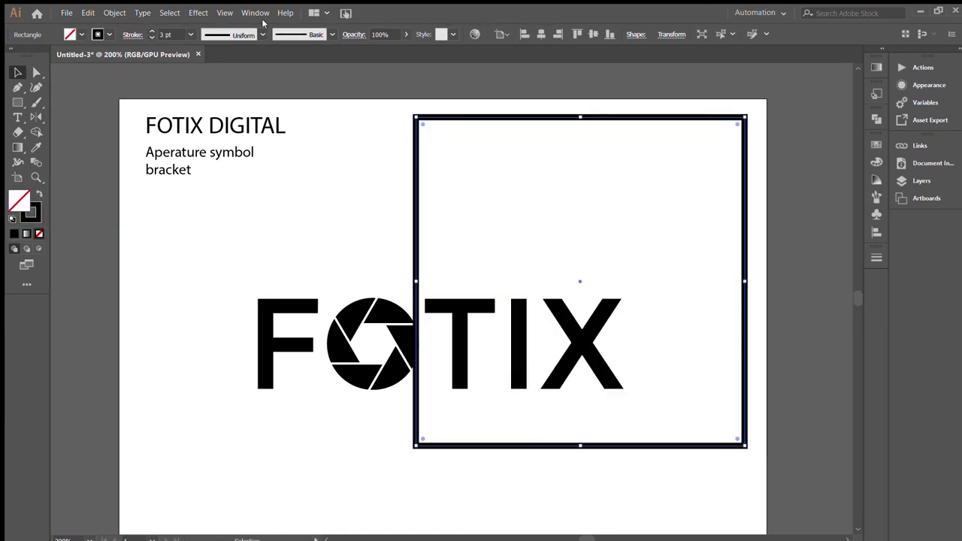
{"action": "left_click_drag", "start_coordinate": [422, 124], "coordinate": [421, 128]}
{"action": "key", "text": "ctrl+z"}
- Set the frame to 4 pt, centre it on FOTIX, then draw a black rectangle across
{"action": "left_click", "coordinate": [152, 32]}
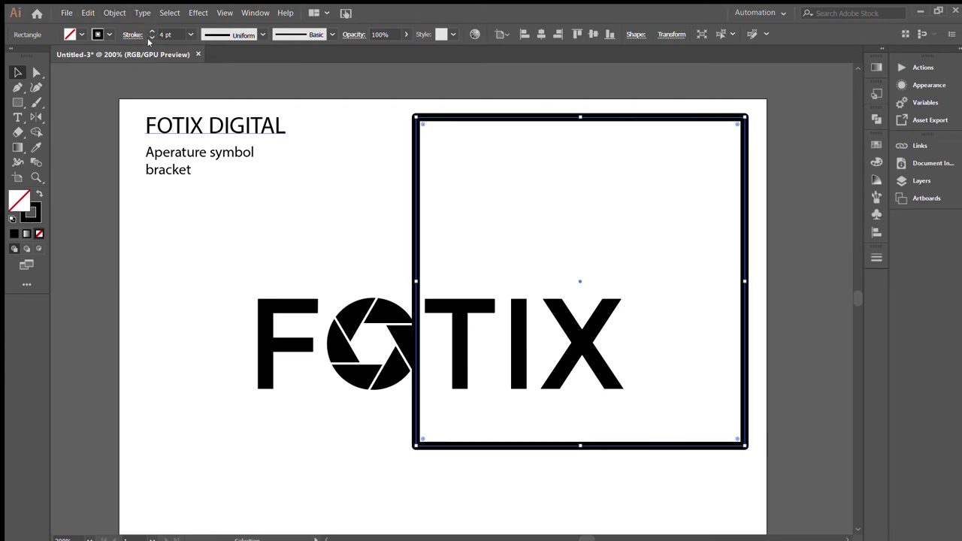
{"action": "left_click", "coordinate": [433, 342], "text": "shift"}
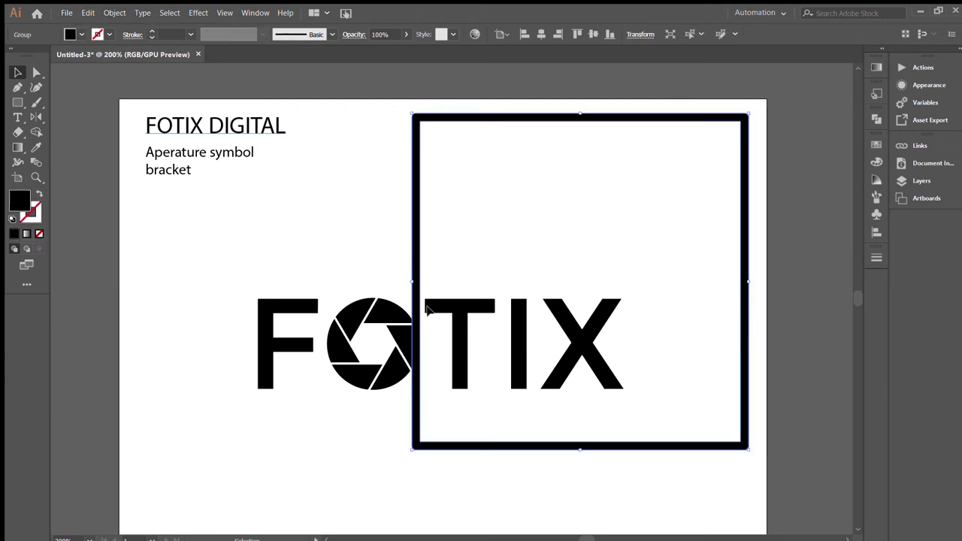
{"action": "left_click", "coordinate": [541, 34]}
{"action": "left_click", "coordinate": [594, 34]}
{"action": "left_click", "coordinate": [584, 102]}
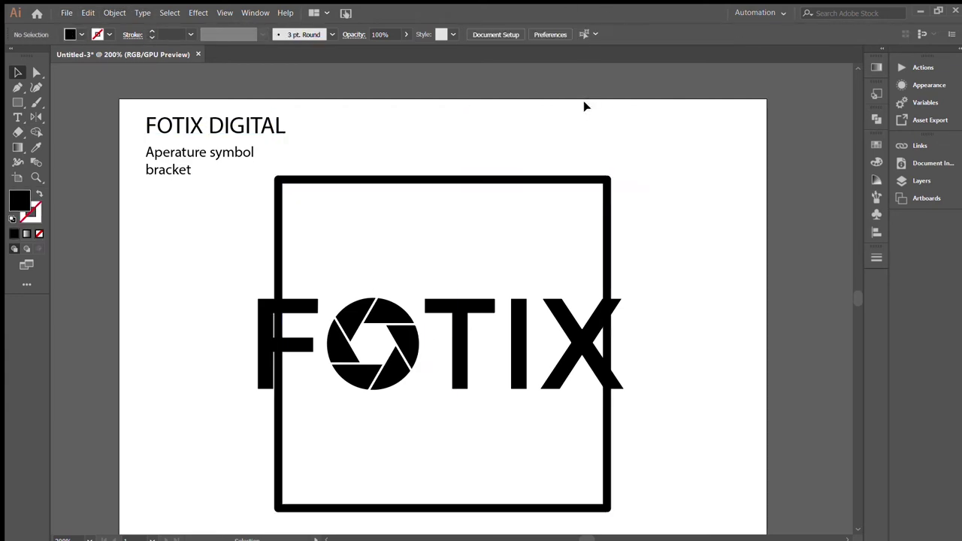
{"action": "scroll", "coordinate": [409, 161], "scroll_direction": "down", "scroll_amount": 2}
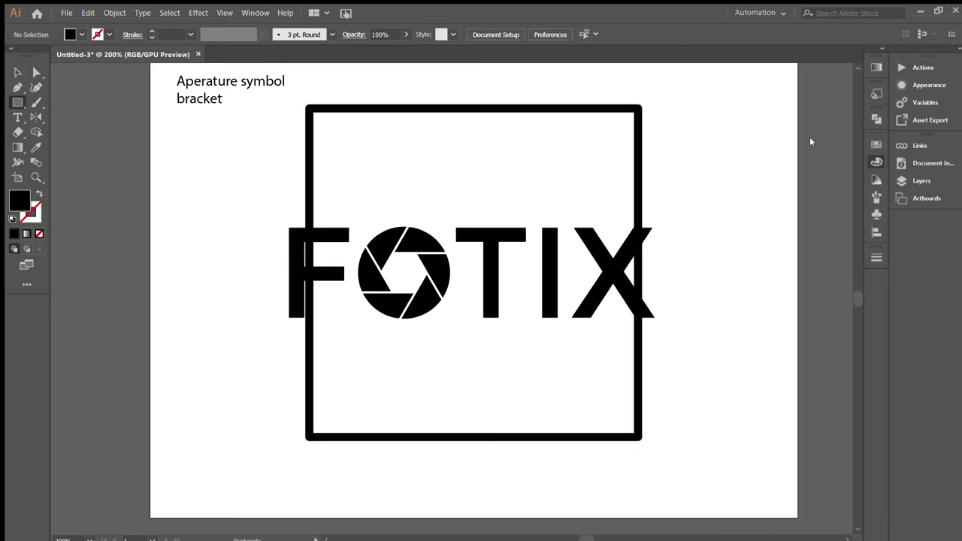
{"action": "left_click_drag", "start_coordinate": [247, 183], "coordinate": [690, 357]}
- Form a centred black cross from the rectangle and a 90° rotated copy, scaled down
{"action": "key", "text": "v"}
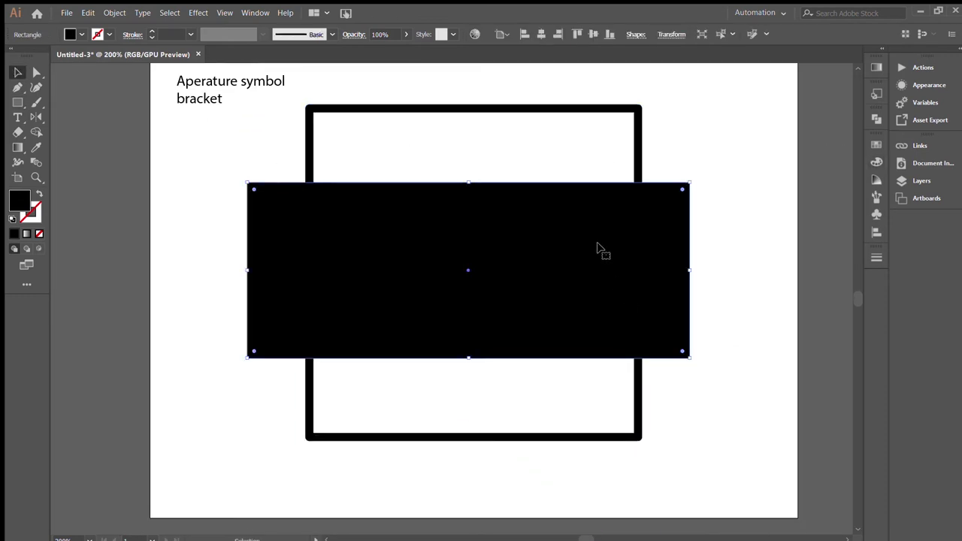
{"action": "left_click", "coordinate": [592, 34]}
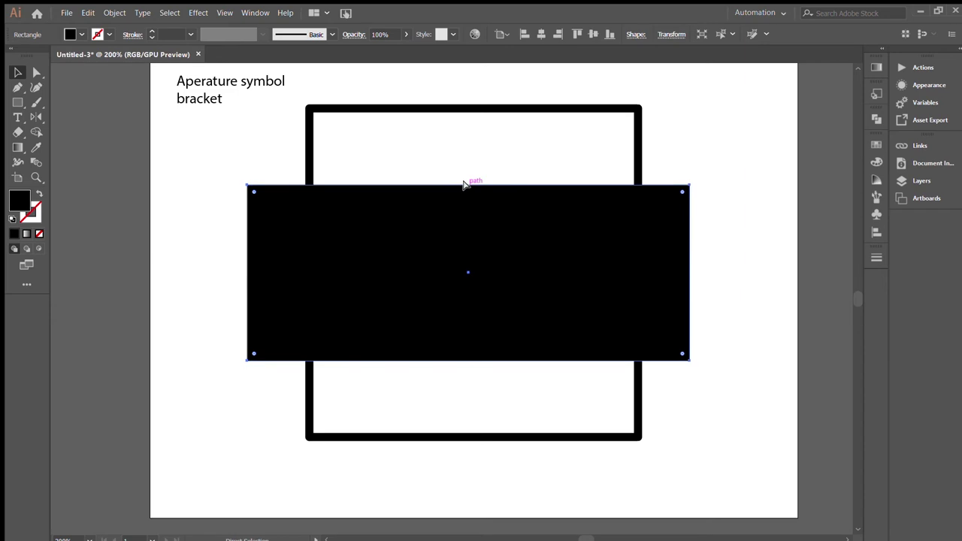
{"action": "left_click_drag", "start_coordinate": [695, 184], "coordinate": [524, 404]}
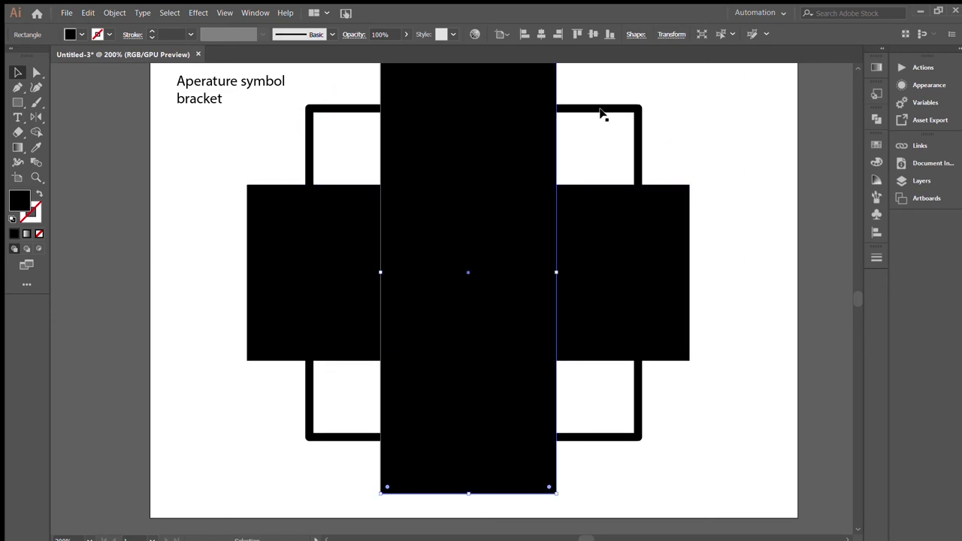
{"action": "scroll", "coordinate": [578, 150], "scroll_direction": "up", "scroll_amount": 2}
{"action": "left_click", "coordinate": [539, 33]}
{"action": "left_click", "coordinate": [607, 300]}
{"action": "left_click", "coordinate": [540, 33]}
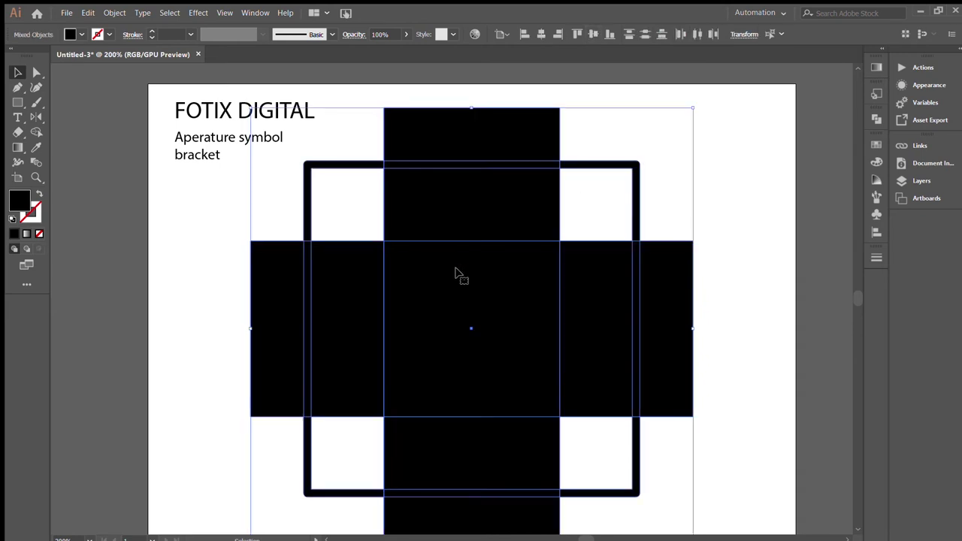
{"action": "left_click_drag", "start_coordinate": [472, 112], "coordinate": [457, 128]}
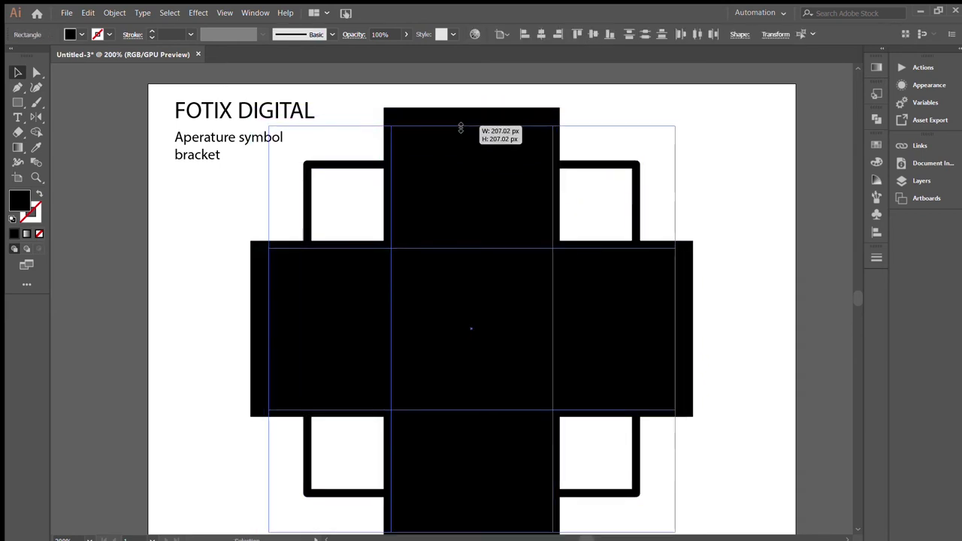
- Delete the cross regions from the frame with Shape Builder, leaving four corner brackets
{"action": "left_click", "coordinate": [600, 164]}
{"action": "left_click", "coordinate": [488, 105]}
{"action": "key", "text": "ctrl+a"}
{"action": "key", "text": "shift+m"}
{"action": "left_click_drag", "start_coordinate": [596, 290], "coordinate": [118, 318]}
{"action": "left_click_drag", "start_coordinate": [420, 505], "coordinate": [497, 454]}
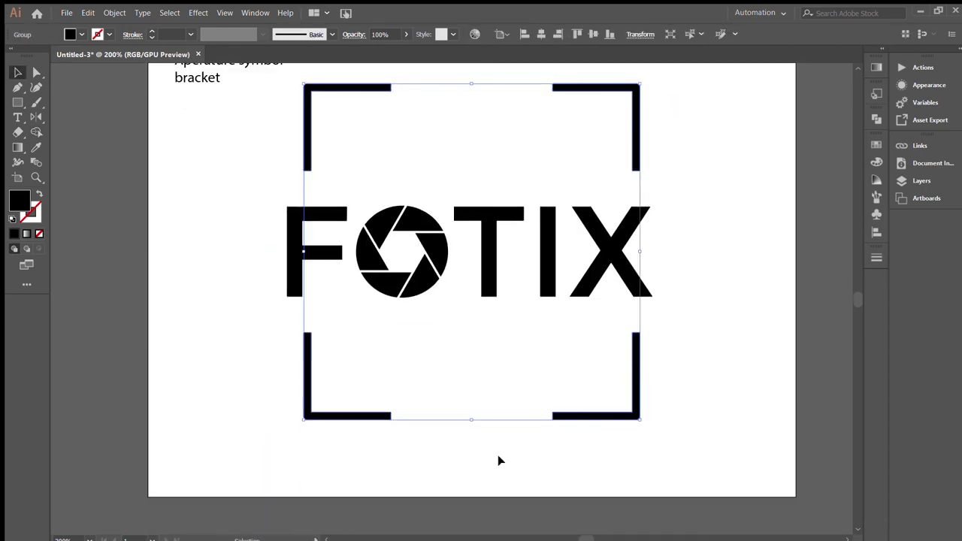
{"action": "scroll", "coordinate": [608, 339], "scroll_direction": "up", "scroll_amount": 1}
- Select the anchor points of all four corner brackets to round their corners
{"action": "key", "text": "v"}
{"action": "left_click", "coordinate": [302, 195]}
{"action": "key", "text": "a"}
{"action": "left_click_drag", "start_coordinate": [270, 206], "coordinate": [354, 165]}
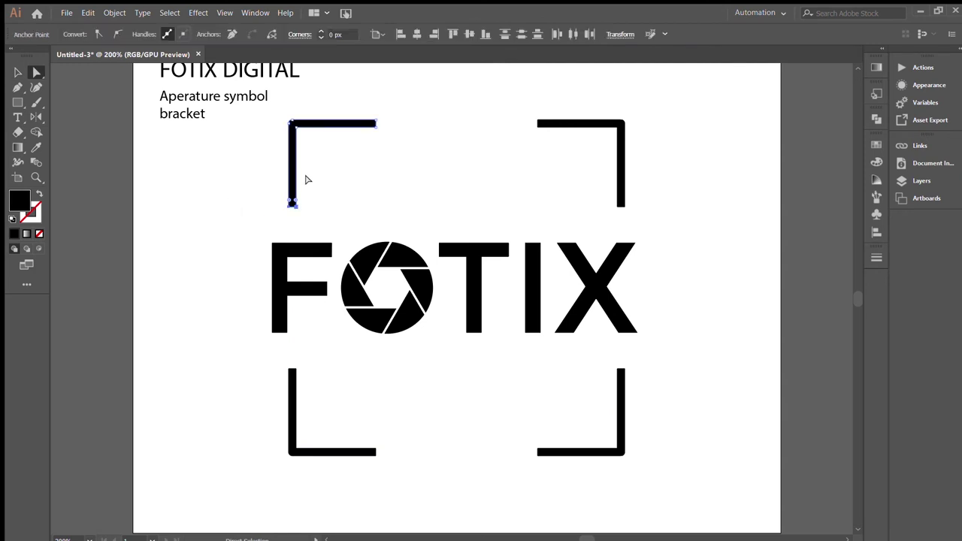
{"action": "left_click_drag", "start_coordinate": [520, 114], "coordinate": [617, 210]}
{"action": "left_click_drag", "start_coordinate": [646, 351], "coordinate": [505, 486]}
{"action": "left_click_drag", "start_coordinate": [397, 440], "coordinate": [230, 380]}
{"action": "left_click", "coordinate": [363, 394]}
{"action": "key", "text": "v"}
{"action": "left_click_drag", "start_coordinate": [669, 155], "coordinate": [392, 460]}
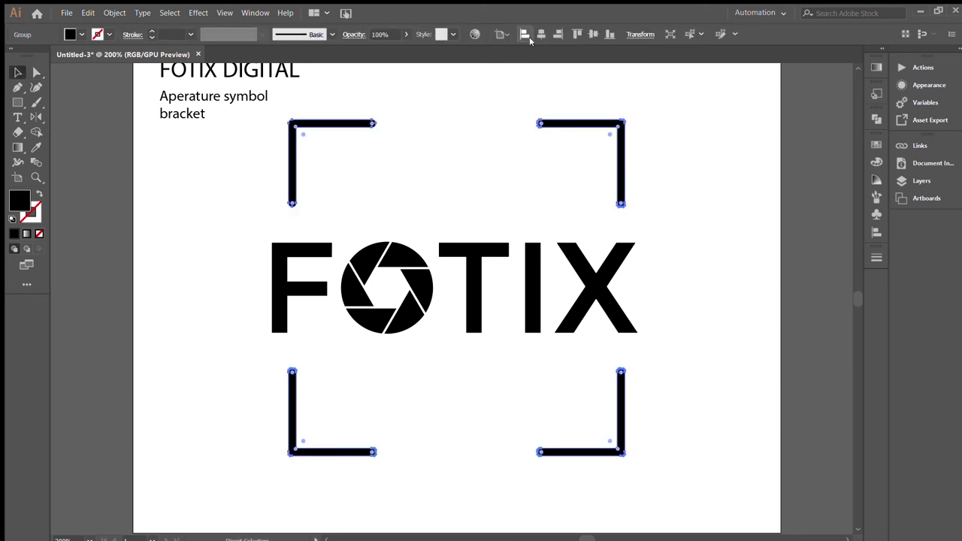
- Group the FOTIX wordmark pieces and scale the corner brackets down slightly
{"action": "left_click_drag", "start_coordinate": [466, 209], "coordinate": [180, 259]}
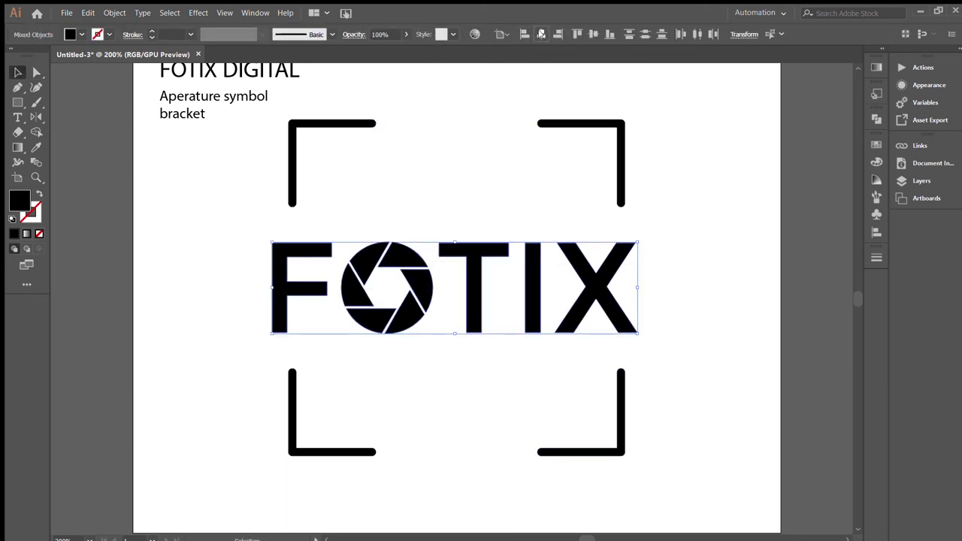
{"action": "key", "text": "ctrl+g"}
{"action": "left_click", "coordinate": [527, 166]}
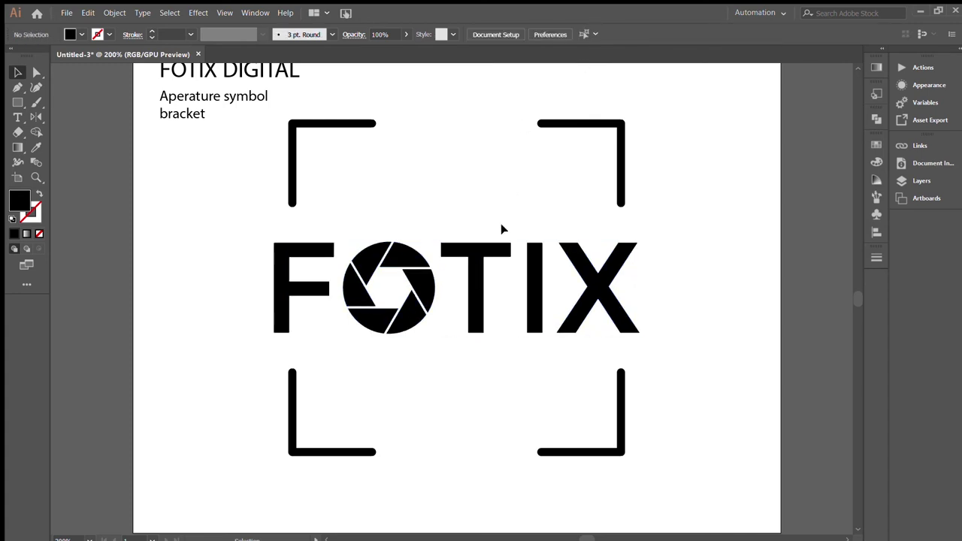
{"action": "left_click", "coordinate": [621, 185]}
{"action": "left_click_drag", "start_coordinate": [456, 455], "coordinate": [456, 447]}
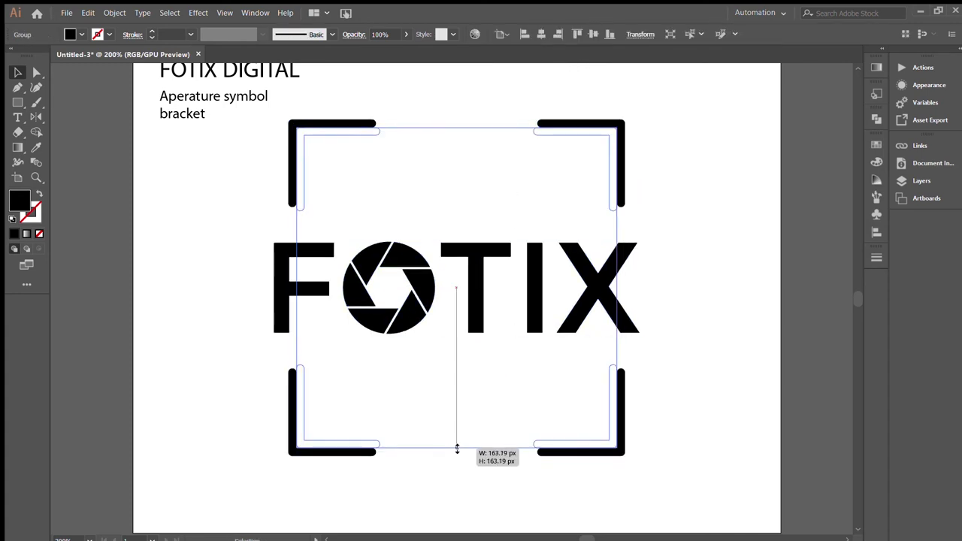
{"action": "left_click", "coordinate": [417, 400]}
- Add DIGITAL text inside the lower brackets with wider tracking, about 23.64 pt
{"action": "key", "text": "t"}
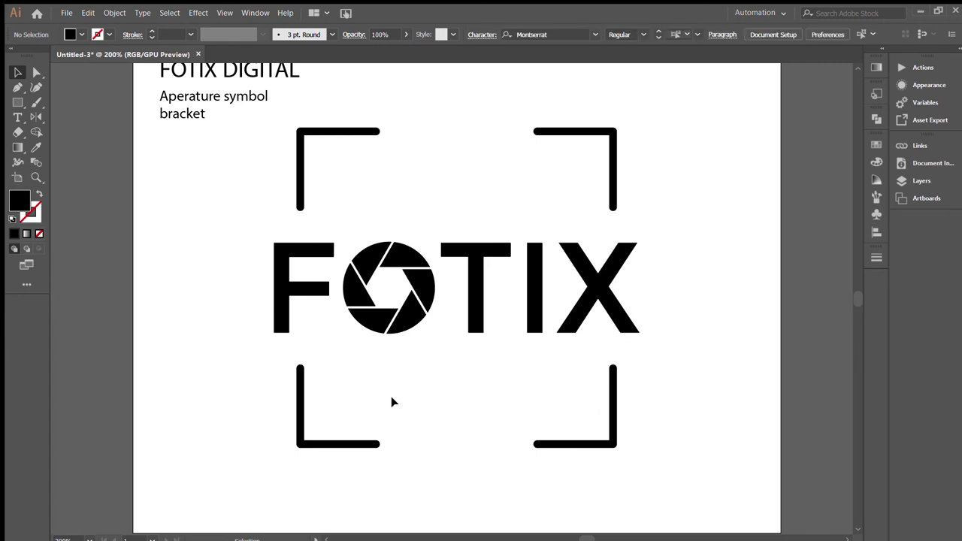
{"action": "left_click", "coordinate": [412, 393]}
{"action": "type", "text": "DIGITAL"}
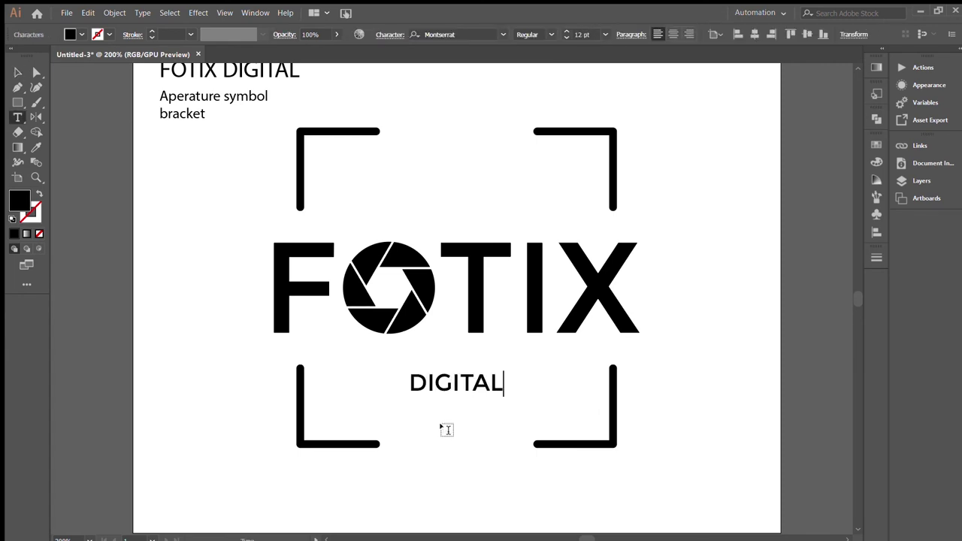
{"action": "left_click", "coordinate": [17, 70]}
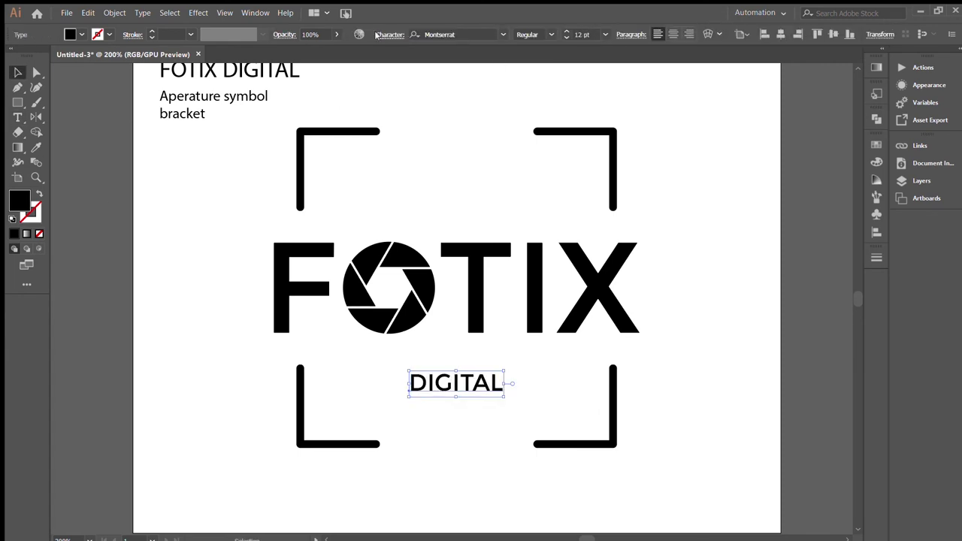
{"action": "key", "text": "alt+Right"}
{"action": "key", "text": "alt+Right"}
{"action": "key", "text": "alt+Right"}
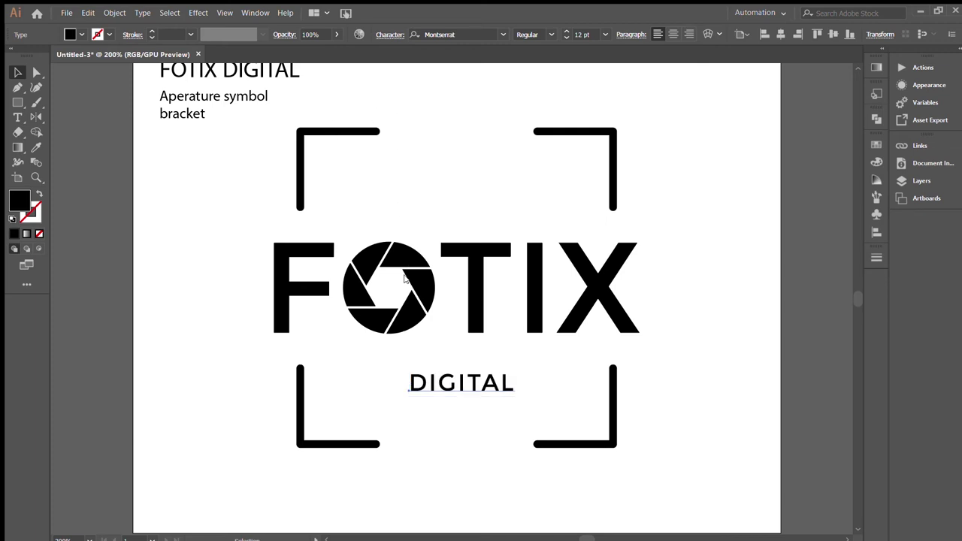
{"action": "left_click_drag", "start_coordinate": [453, 375], "coordinate": [478, 400]}
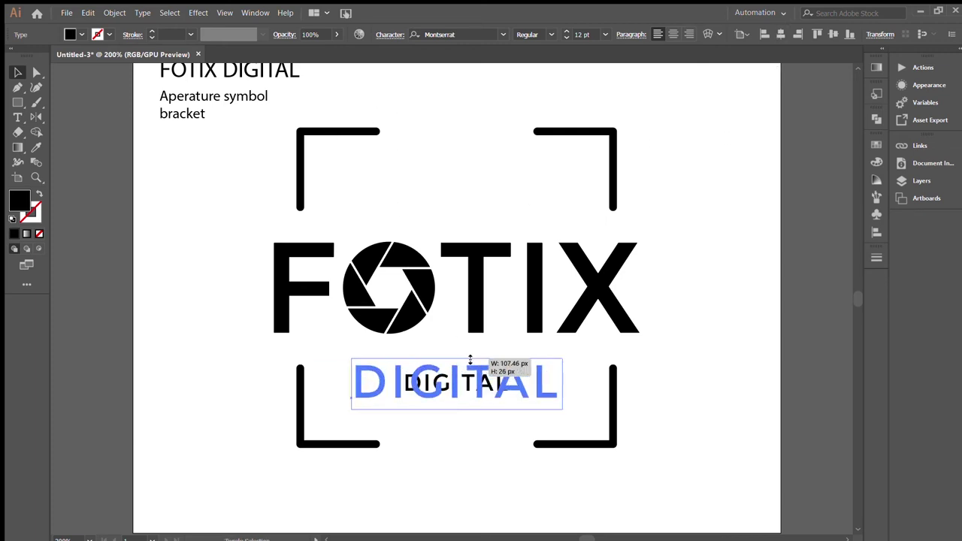
{"action": "left_click", "coordinate": [490, 524]}
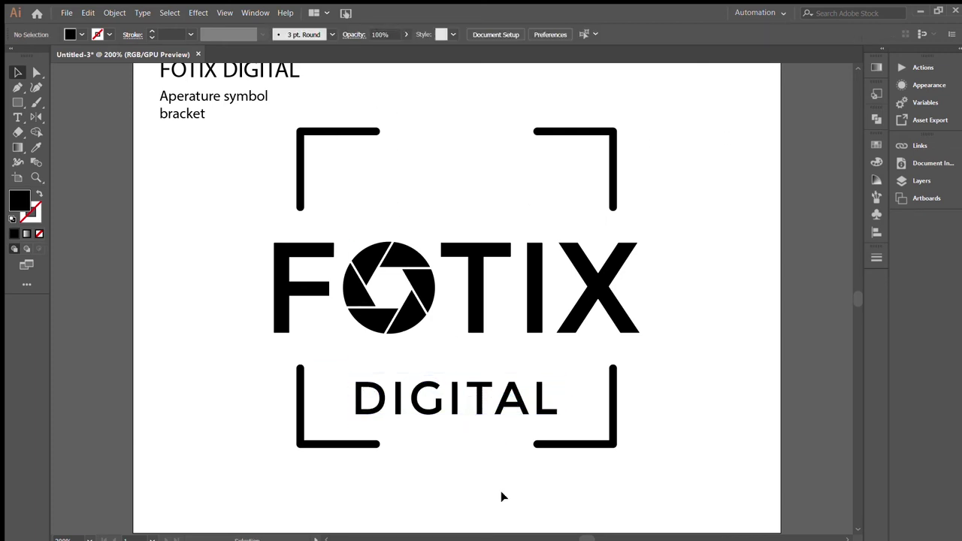
- Shrink the brackets, move DIGITAL slightly lower, and widen its tracking further
{"action": "left_click", "coordinate": [614, 426]}
{"action": "left_click_drag", "start_coordinate": [454, 448], "coordinate": [456, 434]}
{"action": "left_click", "coordinate": [518, 392]}
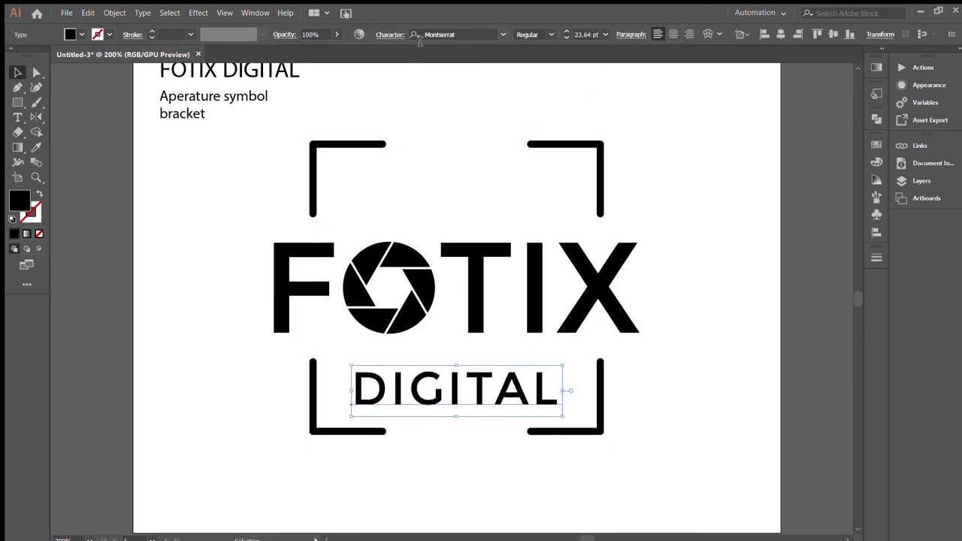
{"action": "left_click", "coordinate": [679, 243]}
{"action": "mouse_move", "coordinate": [679, 242]}
{"action": "left_mouse_down"}
{"action": "mouse_move", "coordinate": [628, 246]}
{"action": "mouse_move", "coordinate": [612, 231]}
{"action": "left_mouse_up"}
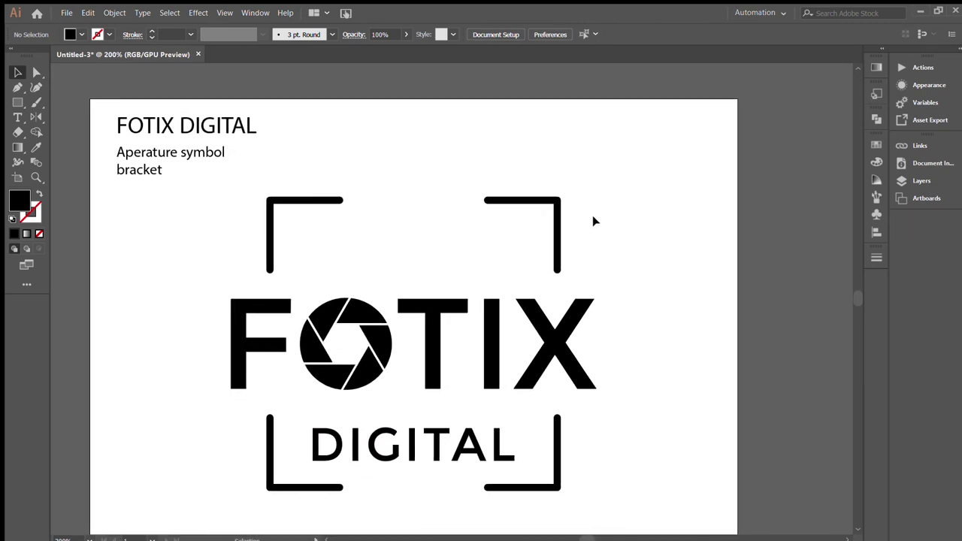
{"action": "scroll", "coordinate": [608, 313], "scroll_direction": "down", "scroll_amount": 2}
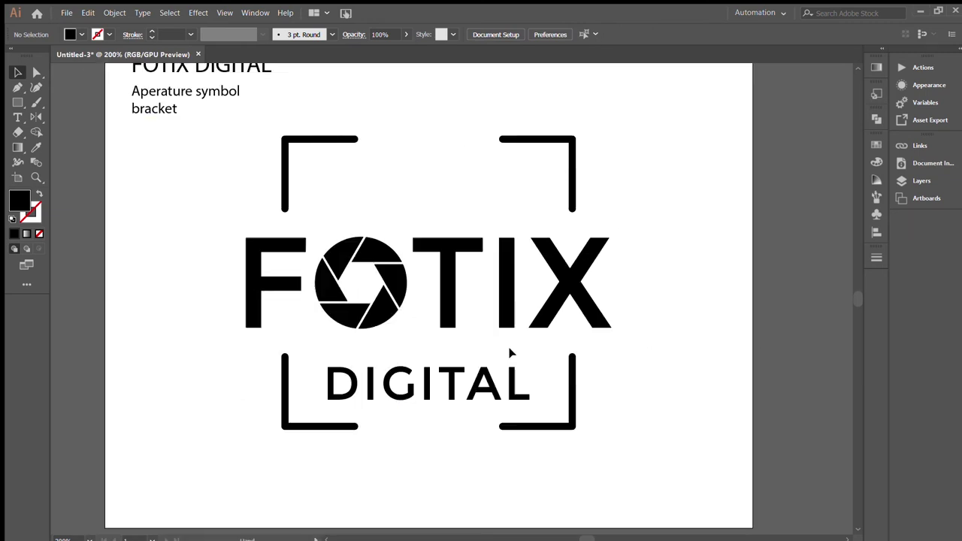
{"action": "left_click_drag", "start_coordinate": [448, 378], "coordinate": [451, 443]}
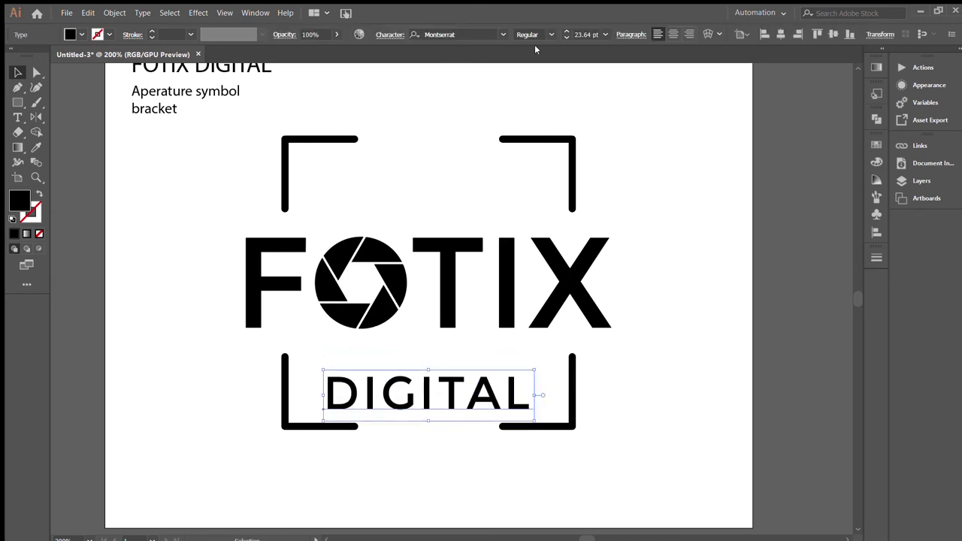
{"action": "key", "text": "alt+Right"}
{"action": "key", "text": "alt+Right"}
{"action": "key", "text": "alt+Right"}
- Tweak DIGITAL's letter spacing and start previewing alternative fonts on it
{"action": "key", "text": "alt+Left"}
{"action": "key", "text": "alt+Left"}
{"action": "key", "text": "alt+Left"}
{"action": "key", "text": "alt+Right"}
{"action": "key", "text": "alt+Right"}
{"action": "key", "text": "alt+Right"}
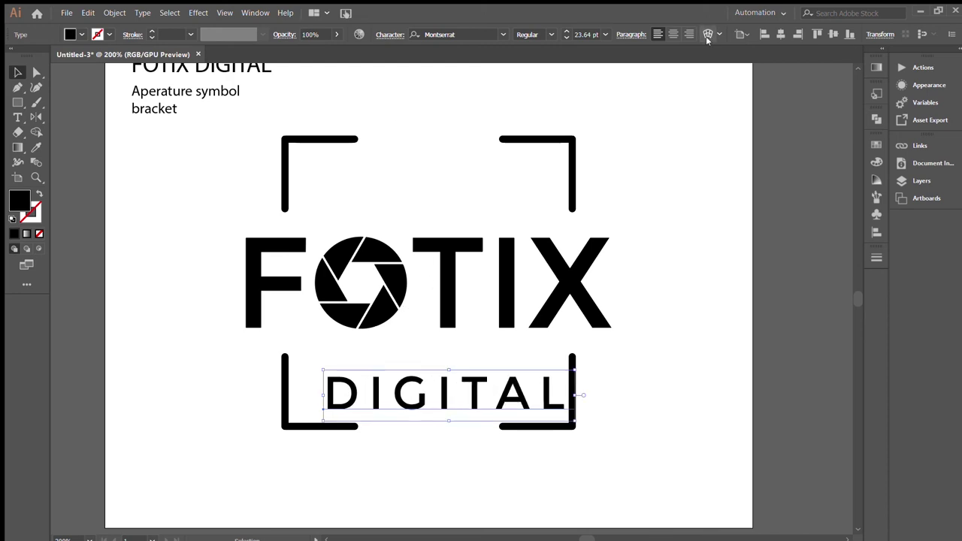
{"action": "left_click", "coordinate": [764, 35]}
{"action": "left_click", "coordinate": [781, 34]}
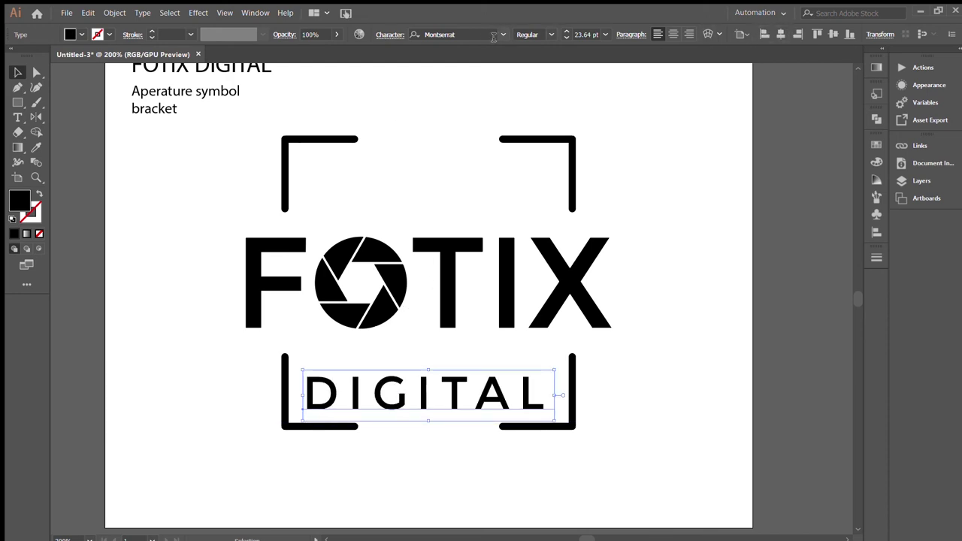
{"action": "left_click", "coordinate": [489, 35]}
{"action": "key", "text": "Up"}
{"action": "key", "text": "Up"}
{"action": "key", "text": "Up"}
{"action": "key", "text": "Up"}
{"action": "key", "text": "Up"}
{"action": "key", "text": "Down"}
{"action": "key", "text": "Down"}
{"action": "key", "text": "Down"}
{"action": "key", "text": "Down"}
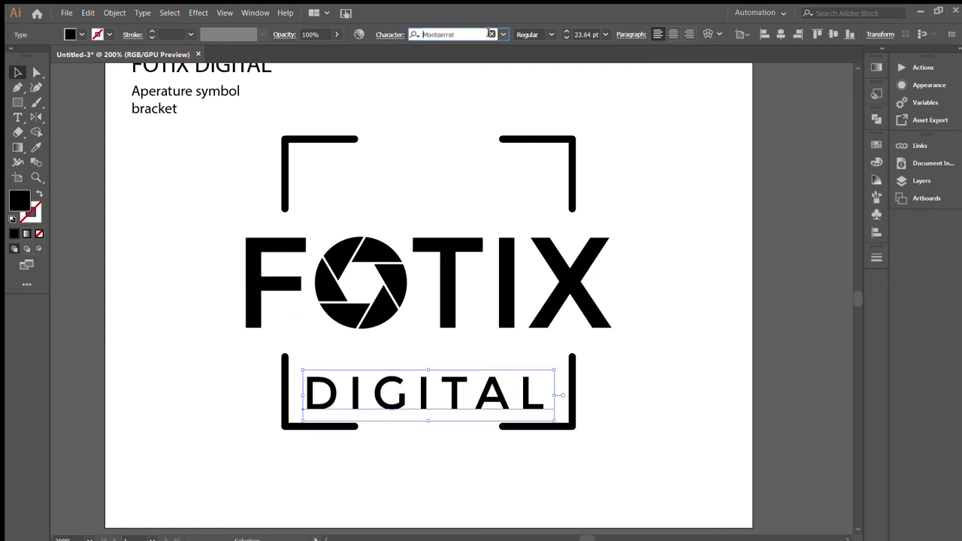
- Search fonts for 'mut' and cycle through thin candidates for DIGITAL
{"action": "left_click", "coordinate": [472, 34]}
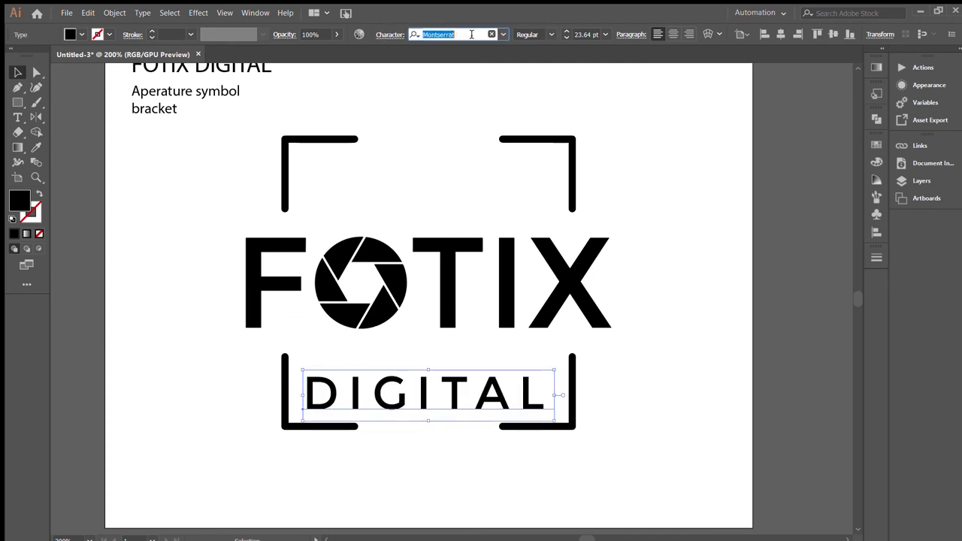
{"action": "type", "text": "mut"}
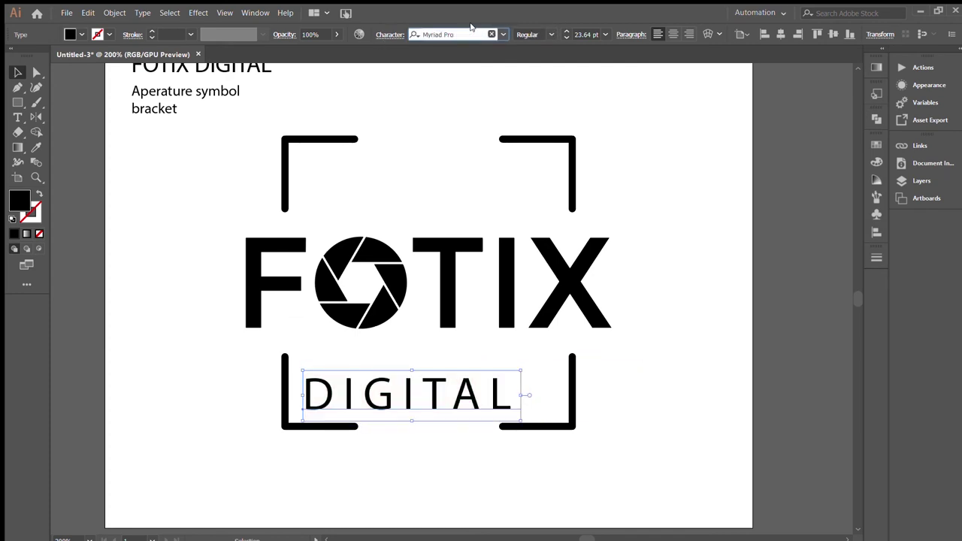
{"action": "key", "text": "Up"}
{"action": "key", "text": "Up"}
{"action": "key", "text": "Down"}
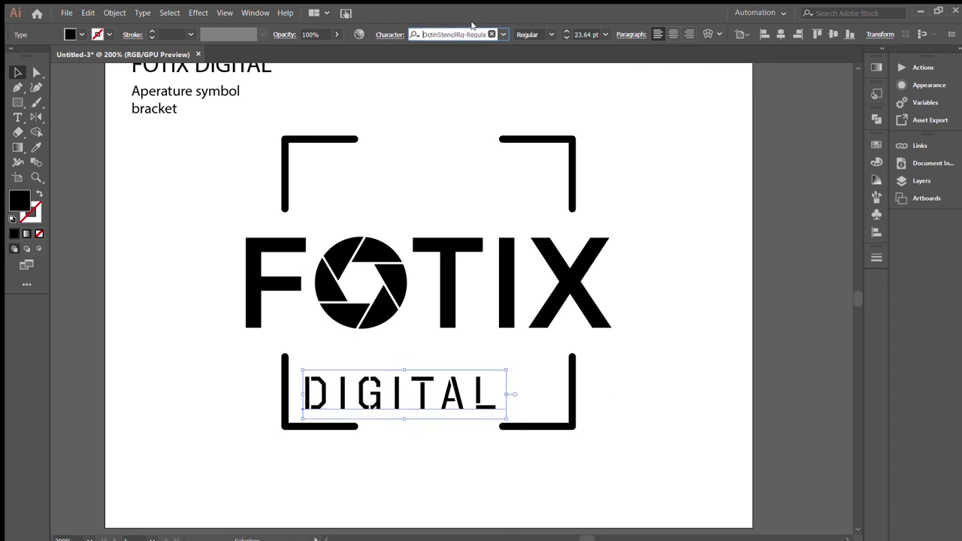
{"action": "key", "text": "Down"}
{"action": "key", "text": "Down"}
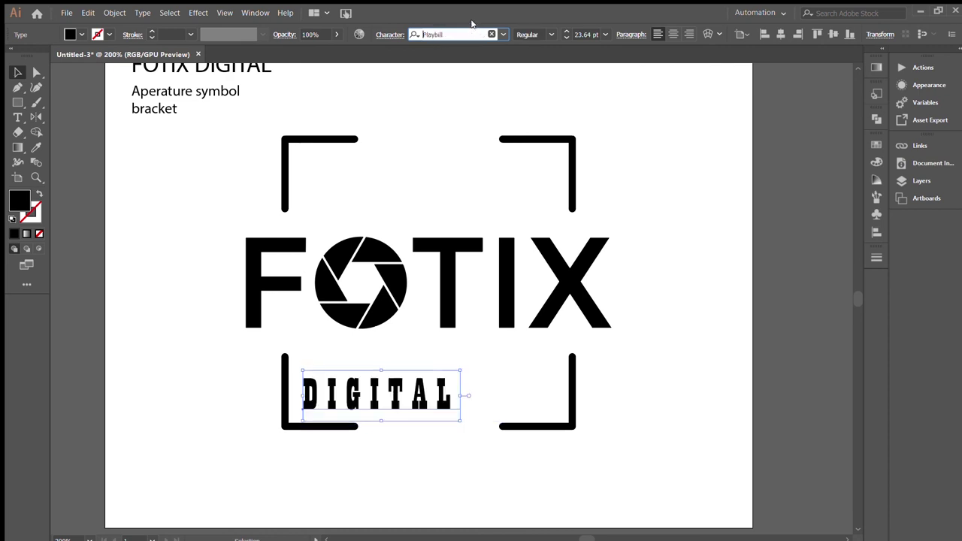
{"action": "key", "text": "Down"}
{"action": "key", "text": "Down"}
{"action": "key", "text": "Down"}
{"action": "key", "text": "Down"}
{"action": "key", "text": "Down"}
{"action": "key", "text": "Down"}
{"action": "key", "text": "Down"}
{"action": "key", "text": "Down"}
{"action": "key", "text": "Down"}
{"action": "key", "text": "Down"}
{"action": "key", "text": "Down"}
{"action": "key", "text": "Down"}
{"action": "key", "text": "Down"}
{"action": "key", "text": "Down"}
{"action": "key", "text": "Up"}
{"action": "key", "text": "Down"}
{"action": "key", "text": "Down"}
{"action": "key", "text": "Down"}
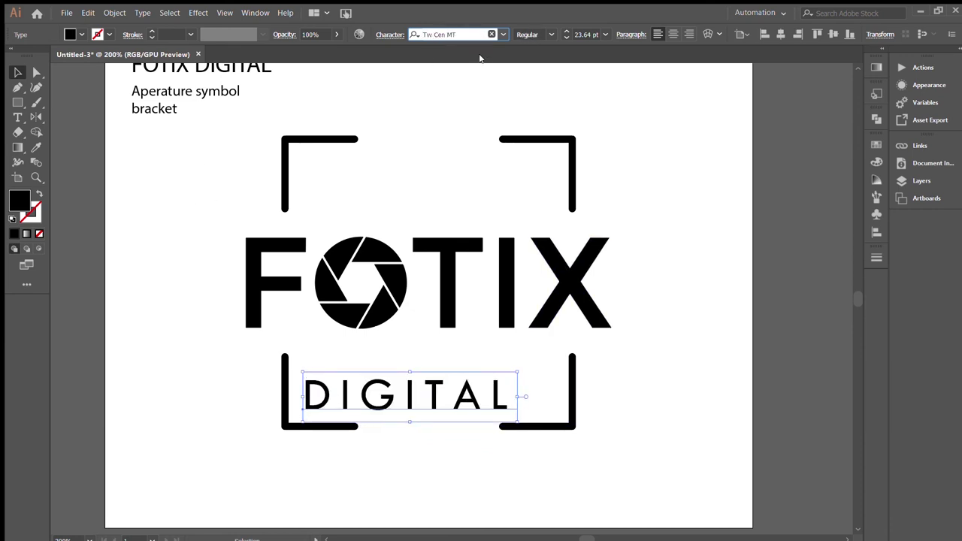
{"action": "key", "text": "Down"}
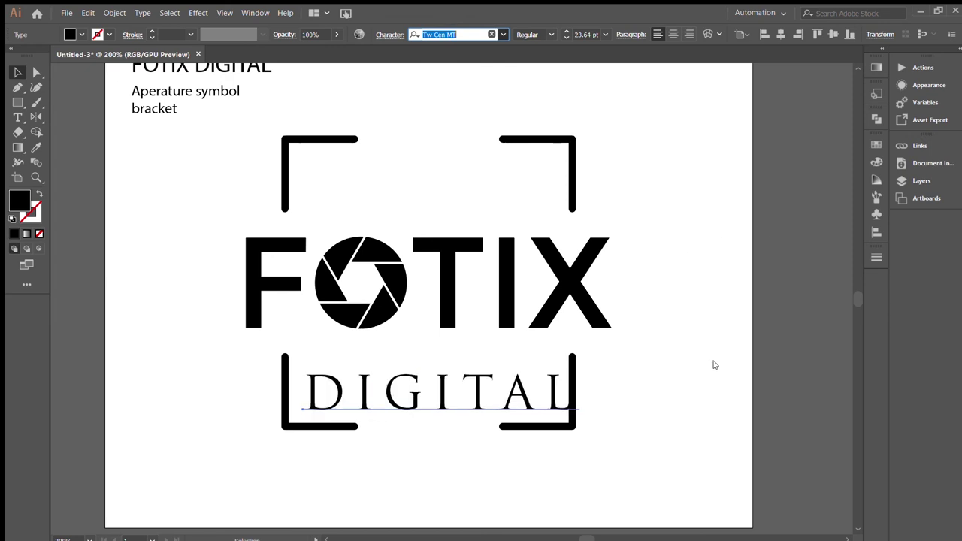
{"action": "key", "text": "Down"}
{"action": "key", "text": "Down"}
{"action": "key", "text": "Down"}
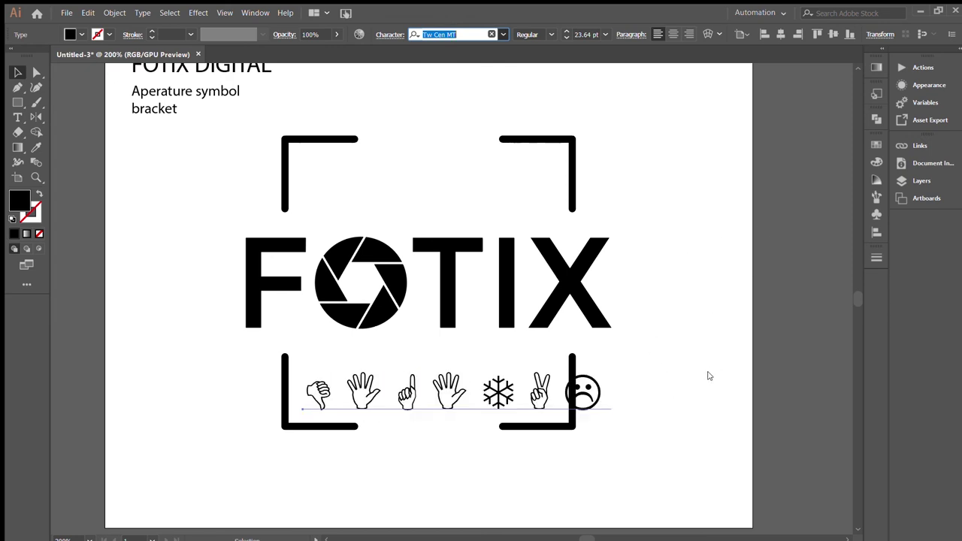
{"action": "key", "text": "Down"}
{"action": "key", "text": "Down"}
{"action": "key", "text": "Down"}
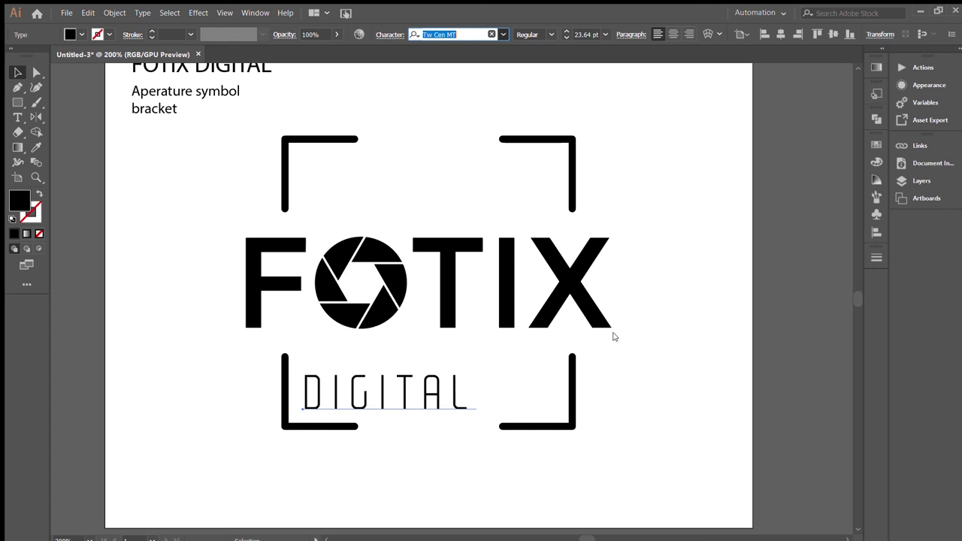
- Apply WOX-Modelist Light to DIGITAL and move it up just under FOTIX
{"action": "key", "text": "Return"}
{"action": "mouse_move", "coordinate": [420, 403]}
{"action": "left_mouse_down"}
{"action": "mouse_move", "coordinate": [464, 373]}
{"action": "mouse_move", "coordinate": [432, 402]}
{"action": "left_mouse_up"}
{"action": "left_click", "coordinate": [475, 486]}
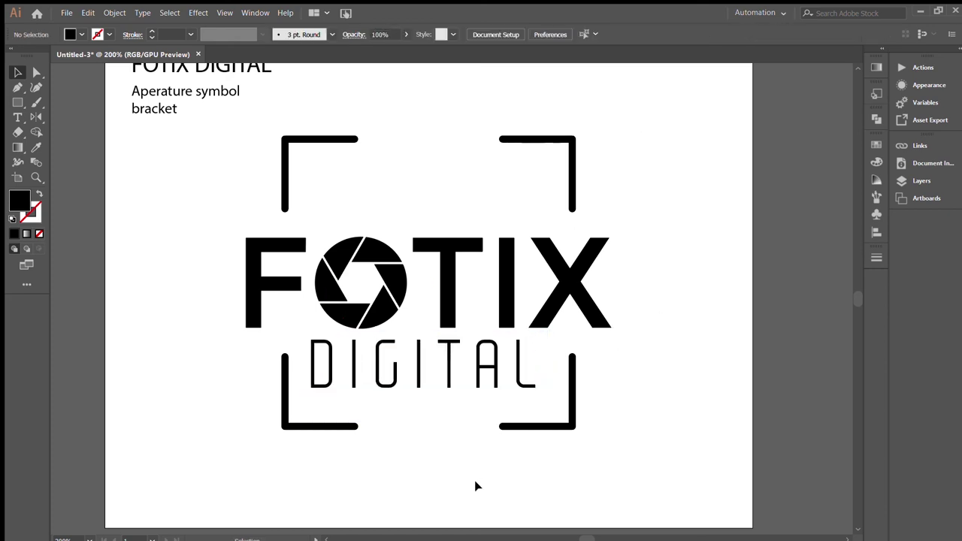
- Change DIGITAL's font back to Montserrat
{"action": "left_click", "coordinate": [477, 389]}
{"action": "left_click", "coordinate": [485, 34]}
{"action": "type", "text": "mones"}
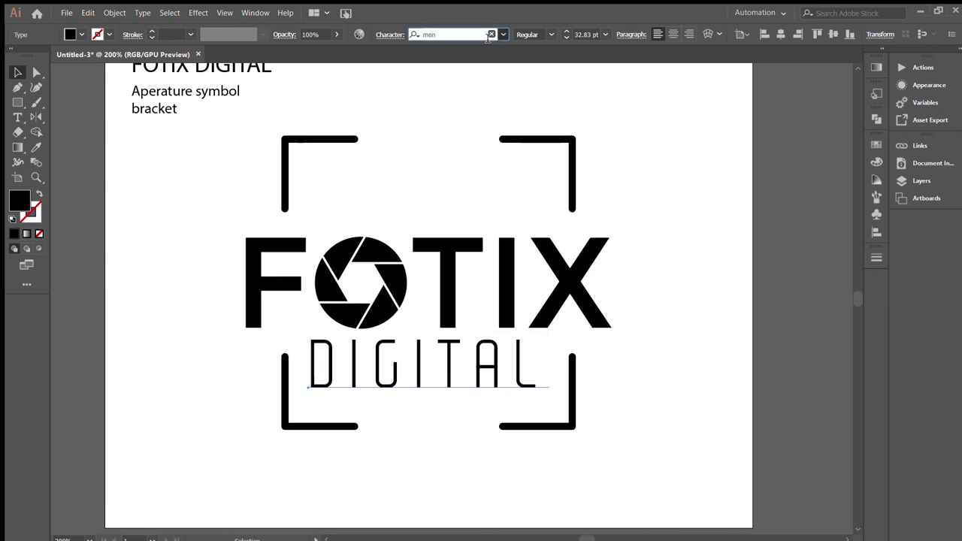
{"action": "key", "text": "Return"}
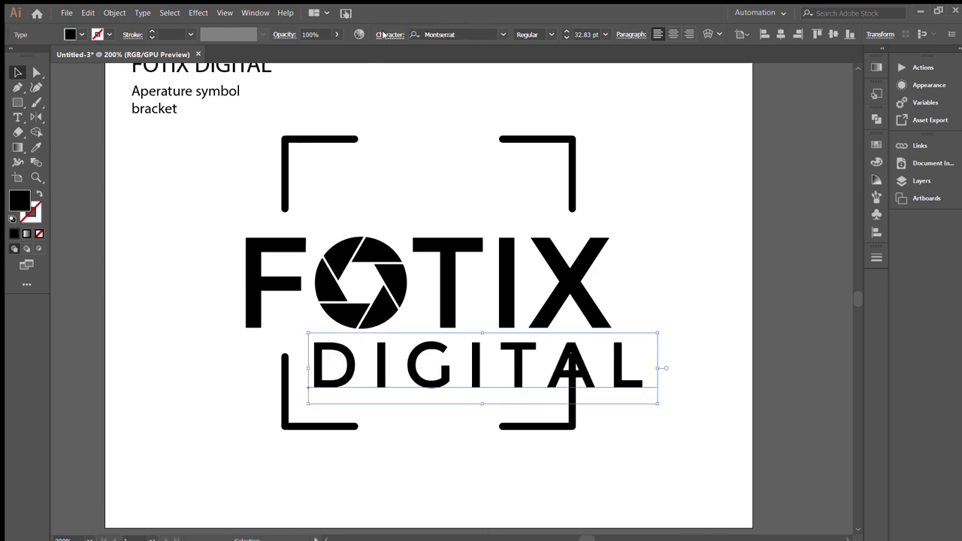
- Shift DIGITAL left and scale it down, centred under FOTIX
{"action": "mouse_move", "coordinate": [536, 347]}
{"action": "left_mouse_down"}
{"action": "mouse_move", "coordinate": [336, 348]}
{"action": "mouse_move", "coordinate": [482, 347]}
{"action": "left_mouse_up"}
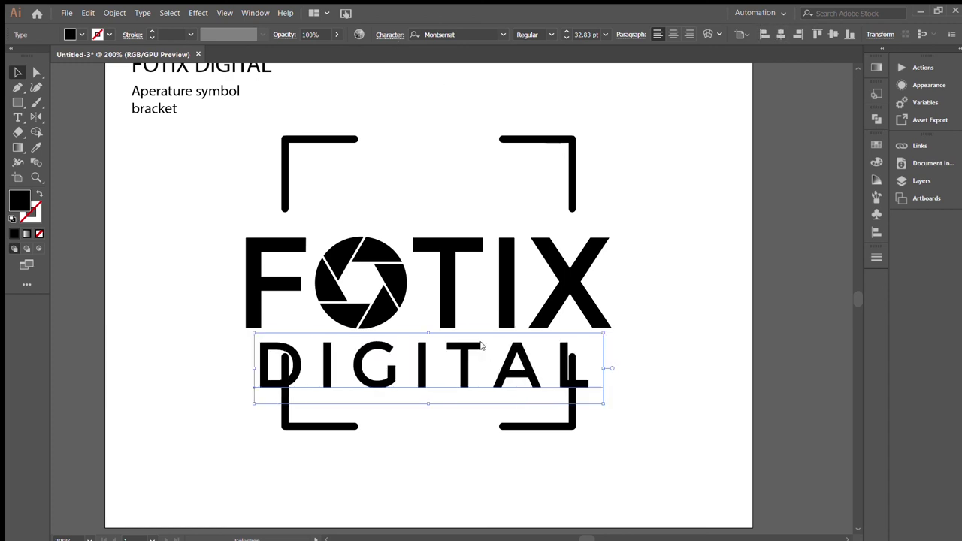
{"action": "left_click_drag", "start_coordinate": [603, 332], "coordinate": [543, 344]}
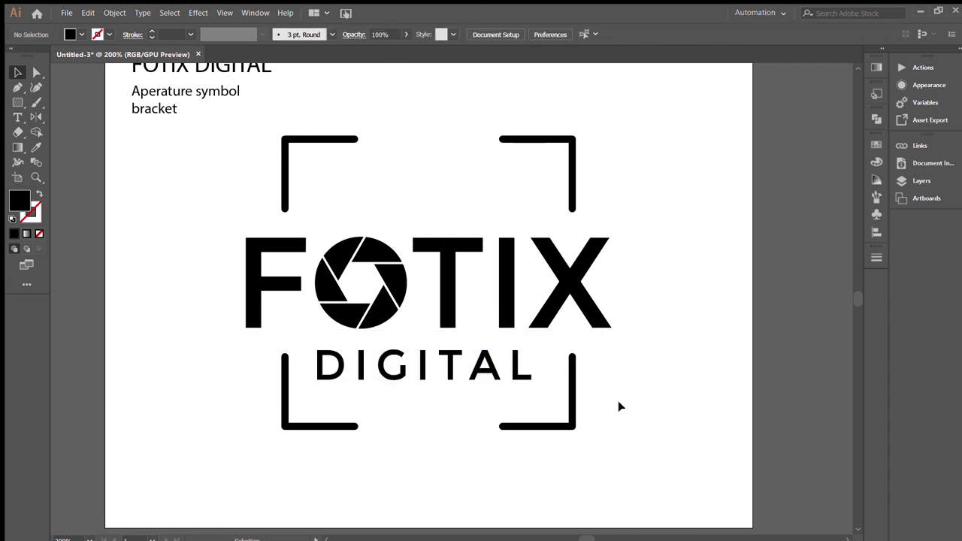
{"action": "double_click", "coordinate": [484, 368]}
{"action": "double_click", "coordinate": [440, 412]}
{"action": "left_click", "coordinate": [424, 366]}
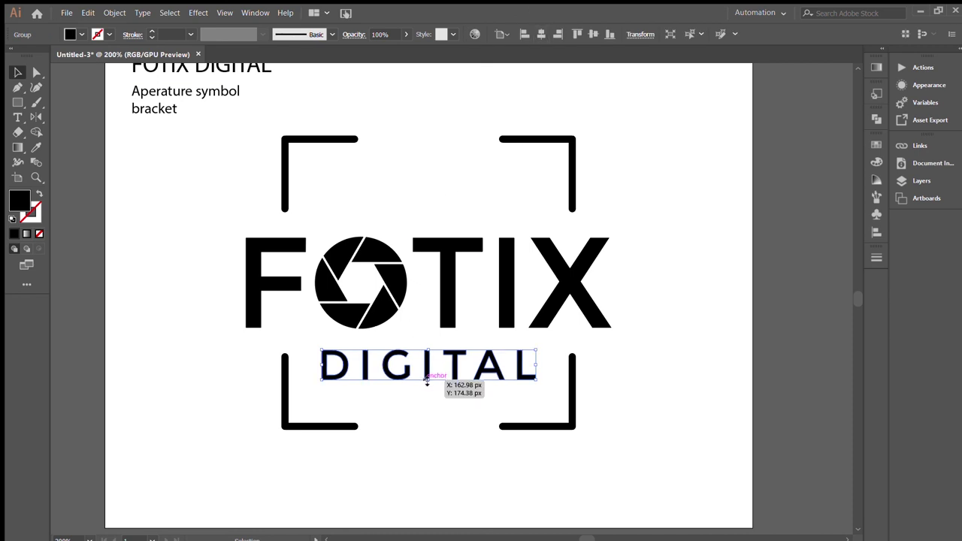
{"action": "left_click", "coordinate": [430, 415]}
- Combine the four corner brackets into one compound path with Ctrl+8
{"action": "left_click", "coordinate": [571, 398]}
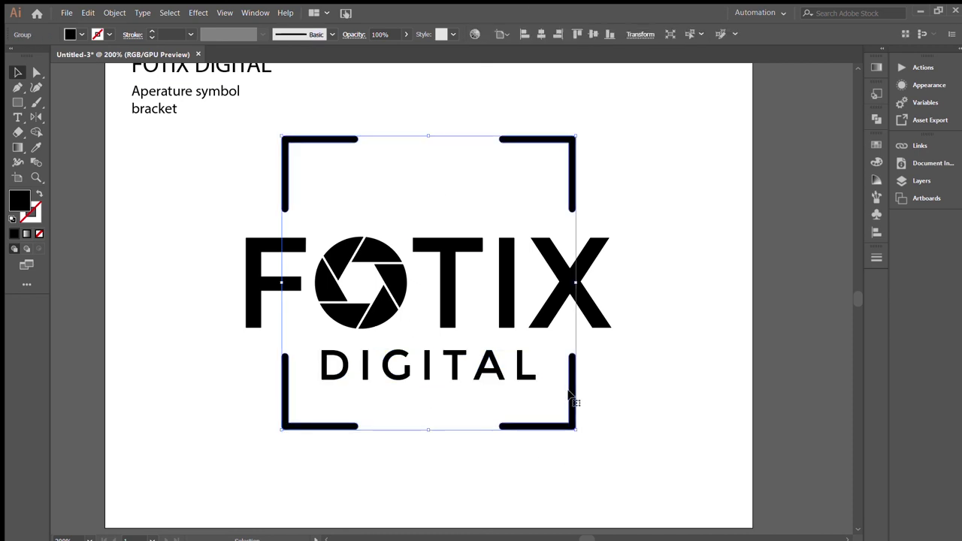
{"action": "key", "text": "ctrl+8"}
{"action": "left_click", "coordinate": [641, 429]}
{"action": "left_click", "coordinate": [573, 398]}
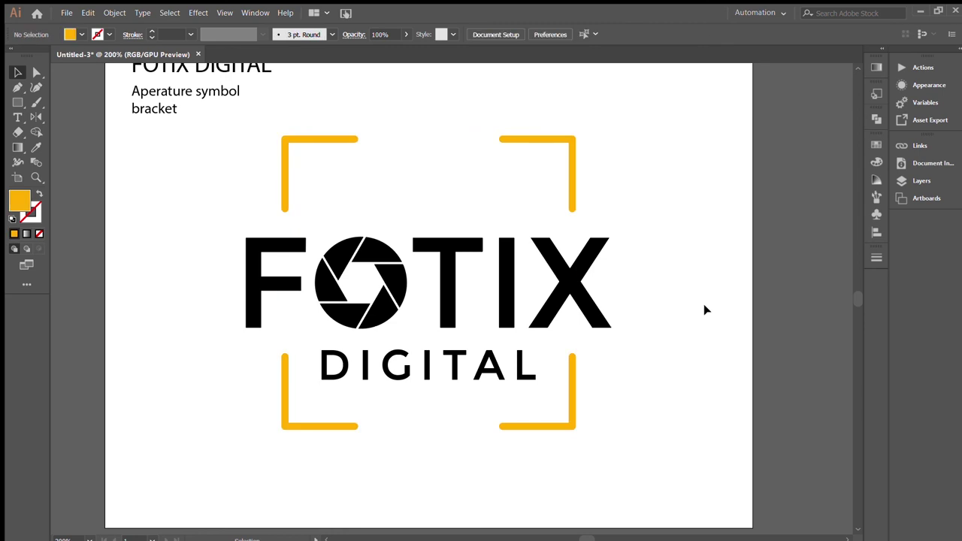
- Colour the aperture symbol with the brackets' yellow using the Eyedropper
{"action": "left_click", "coordinate": [398, 278]}
{"action": "left_click", "coordinate": [387, 284]}
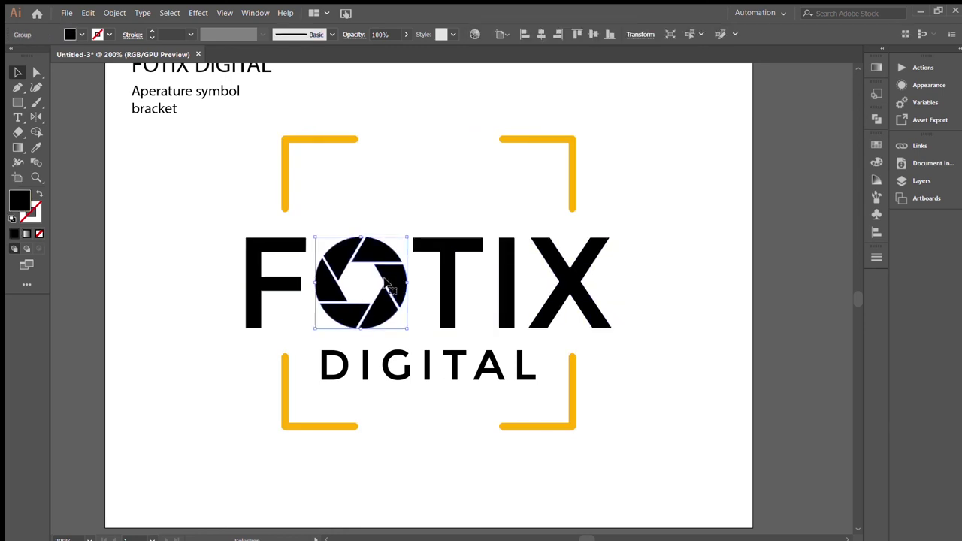
{"action": "key", "text": "i"}
{"action": "left_click", "coordinate": [286, 189]}
- Reselect the aperture symbol and give it a default gradient fill
{"action": "key", "text": "v"}
{"action": "left_click", "coordinate": [421, 213]}
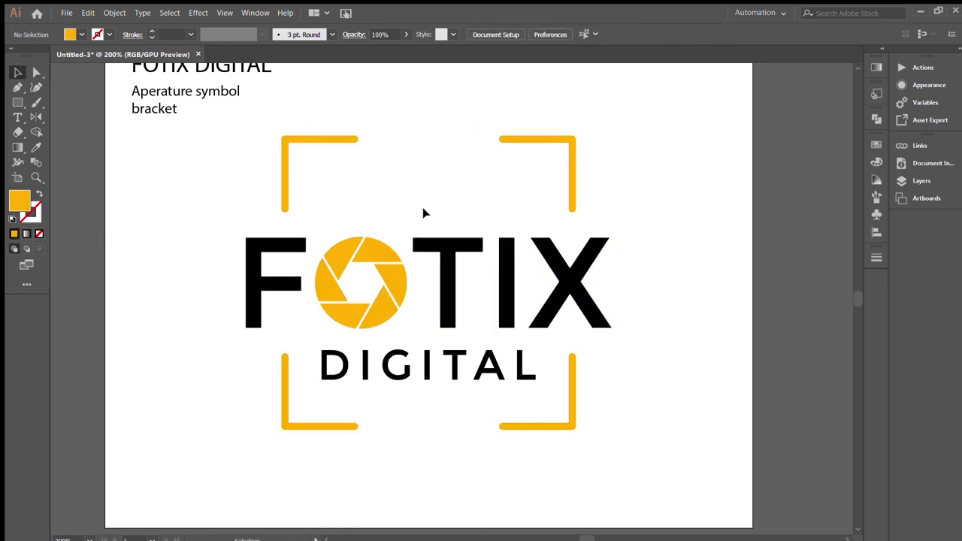
{"action": "left_click", "coordinate": [391, 300]}
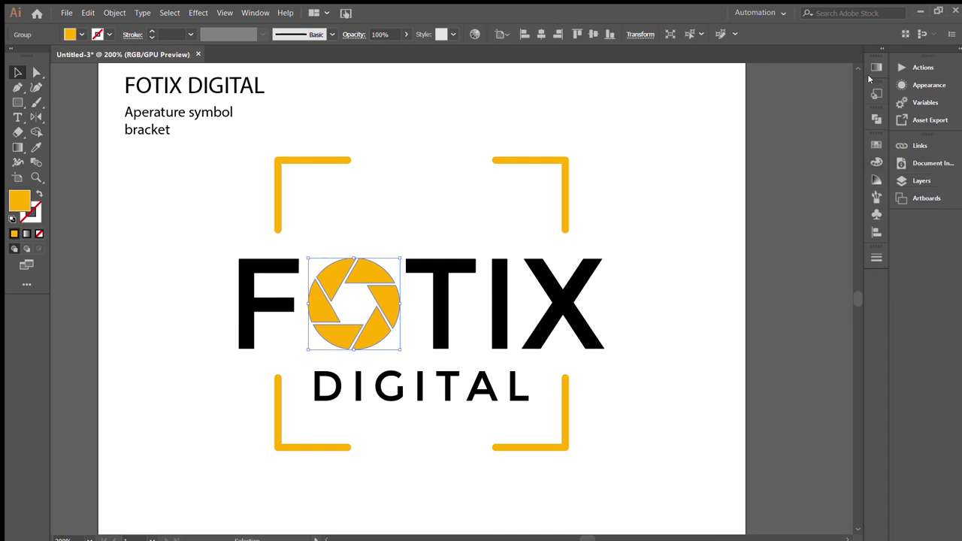
{"action": "key", "text": "period"}
- Set the aperture gradient to run from golden yellow to deep orange
{"action": "key", "text": "g"}
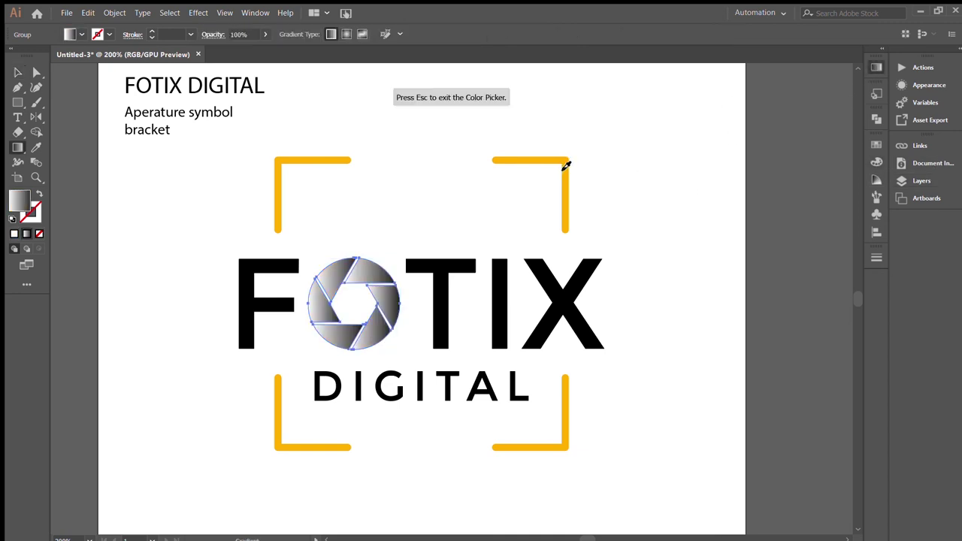
{"action": "left_click", "coordinate": [567, 163]}
{"action": "left_click", "coordinate": [567, 162]}
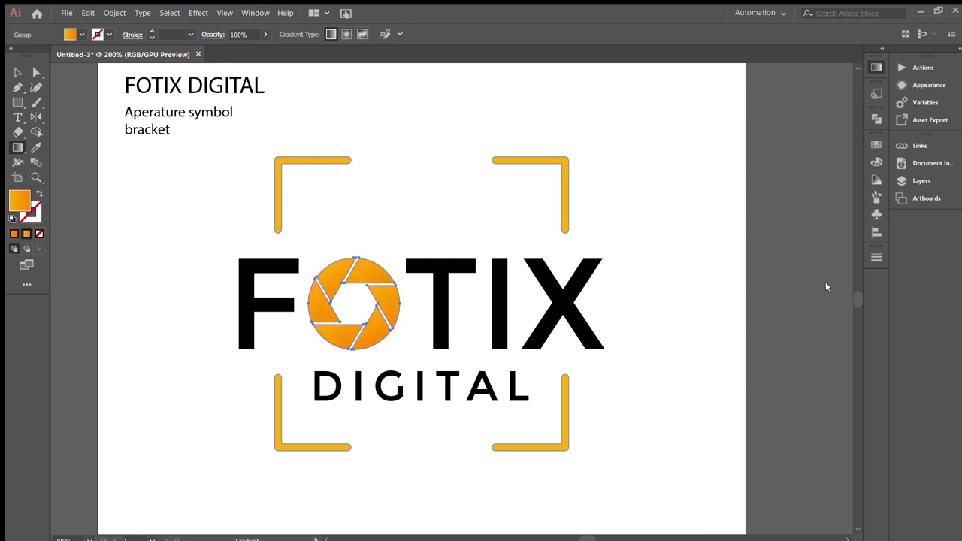
- Apply the yellow-to-orange gradient to the corner brackets too
{"action": "key", "text": "v"}
{"action": "left_click", "coordinate": [68, 141]}
{"action": "left_click", "coordinate": [279, 393]}
{"action": "key", "text": "period"}
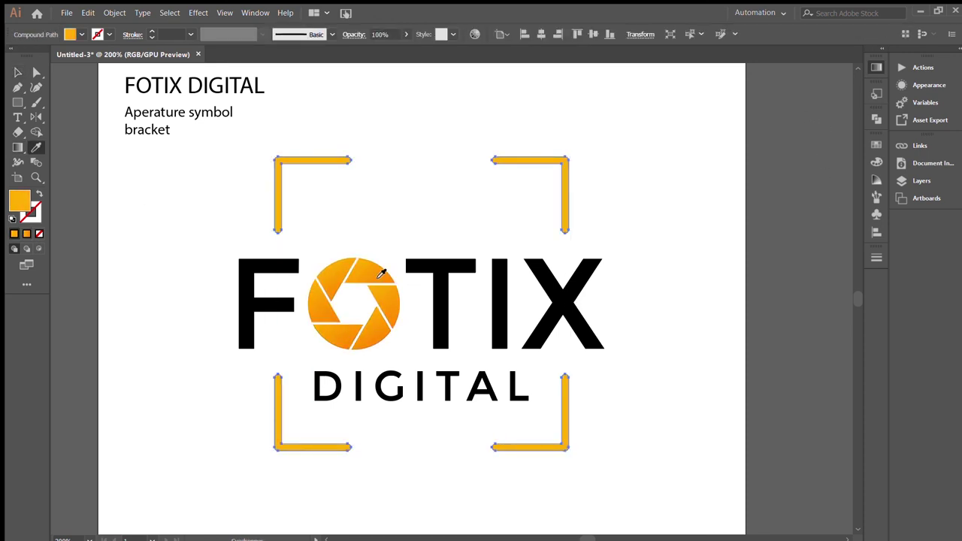